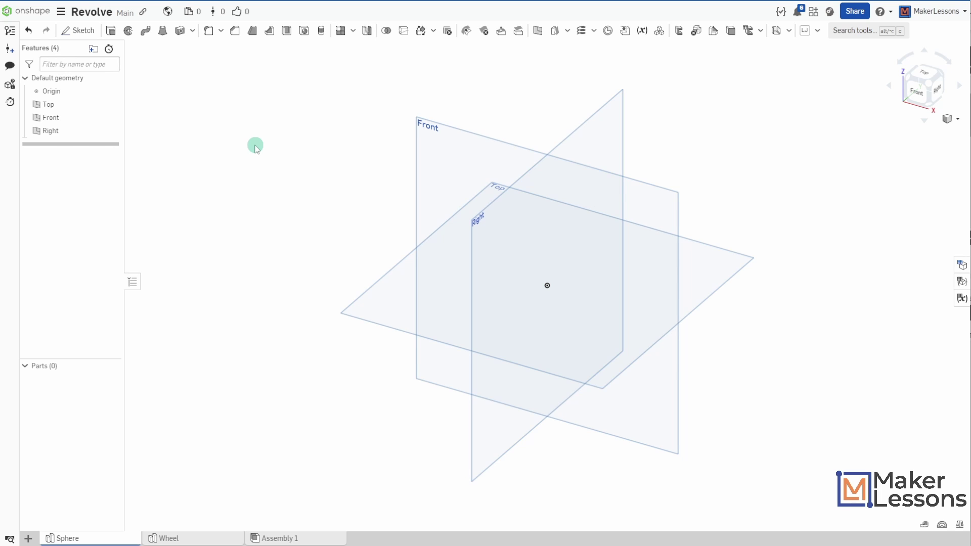
Start a sketch on the Right plane with a circle of diameter 2 centred on the origin.
{"action": "left_click", "coordinate": [77, 30]}
{"action": "left_click", "coordinate": [476, 223]}
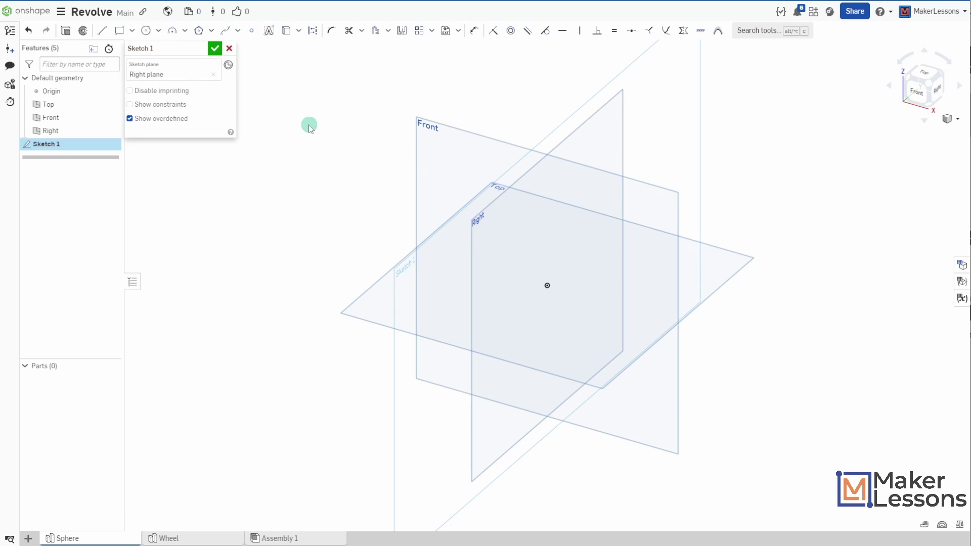
{"action": "left_click", "coordinate": [146, 30]}
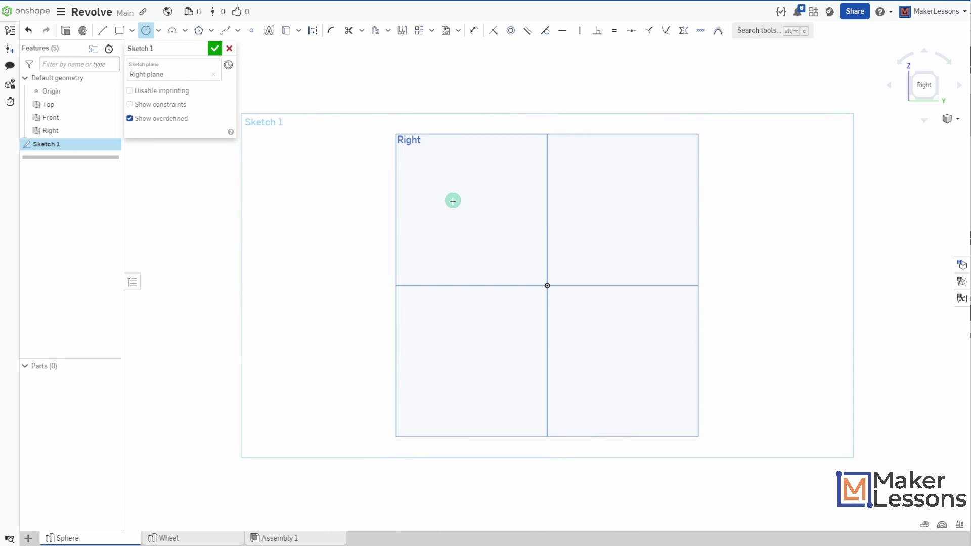
{"action": "left_click", "coordinate": [546, 286]}
{"action": "left_click", "coordinate": [598, 314]}
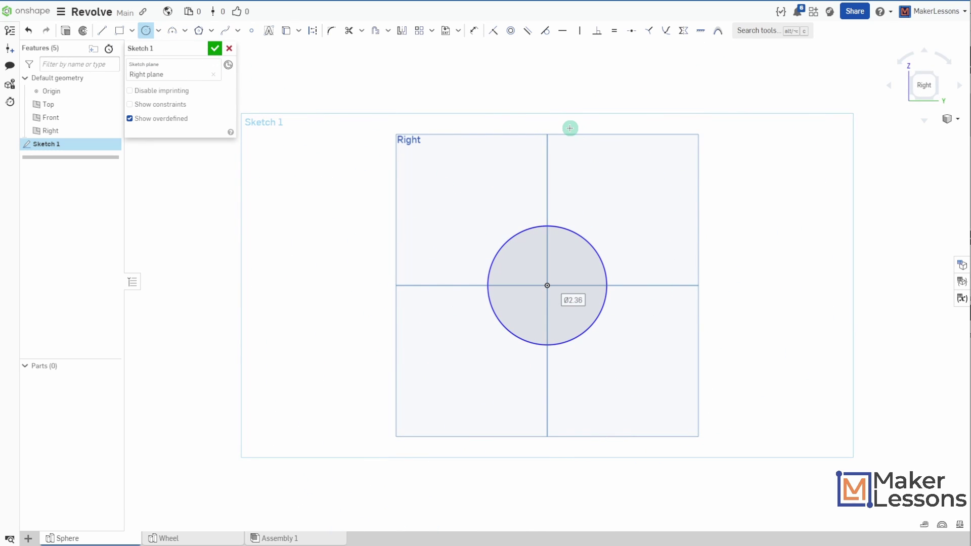
{"action": "type", "text": "2"}
{"action": "key", "text": "Return"}
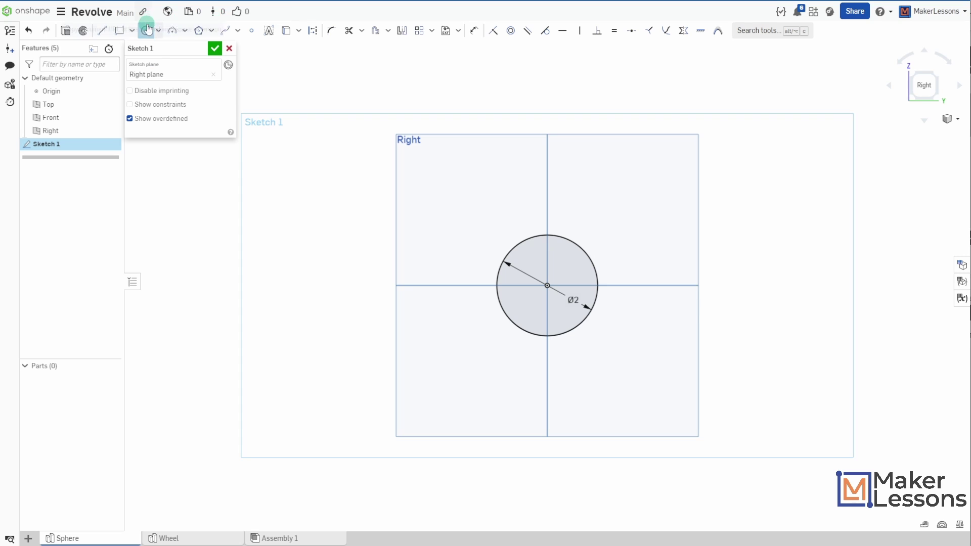
Draw a vertical line through the circle's top and bottom, then trim away the left arc.
{"action": "left_click", "coordinate": [101, 31]}
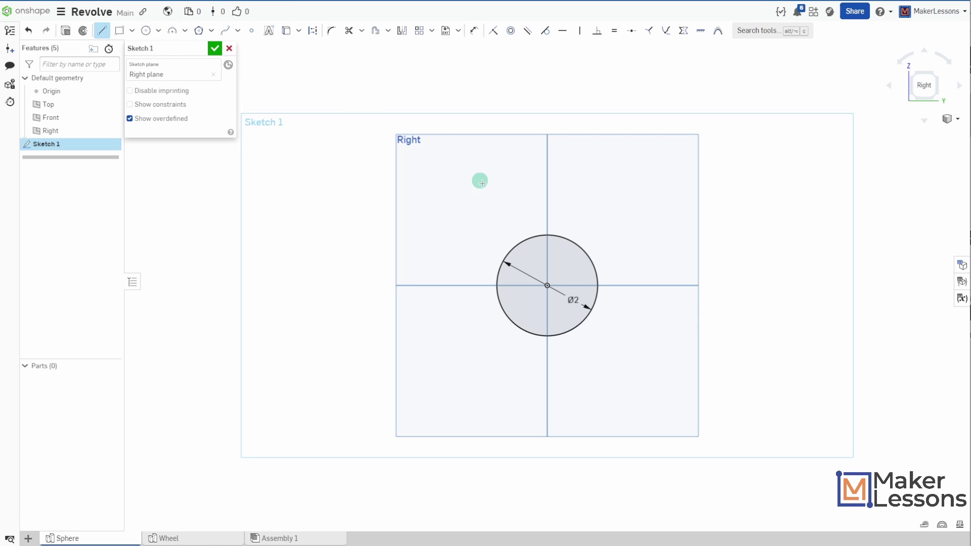
{"action": "left_click", "coordinate": [547, 235]}
{"action": "left_click", "coordinate": [548, 336]}
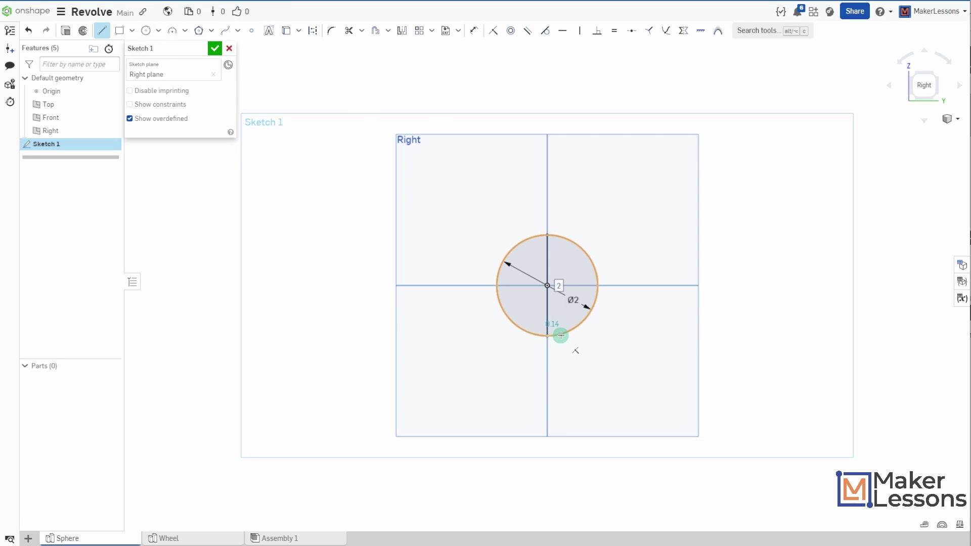
{"action": "key", "text": "Escape"}
{"action": "key", "text": "m"}
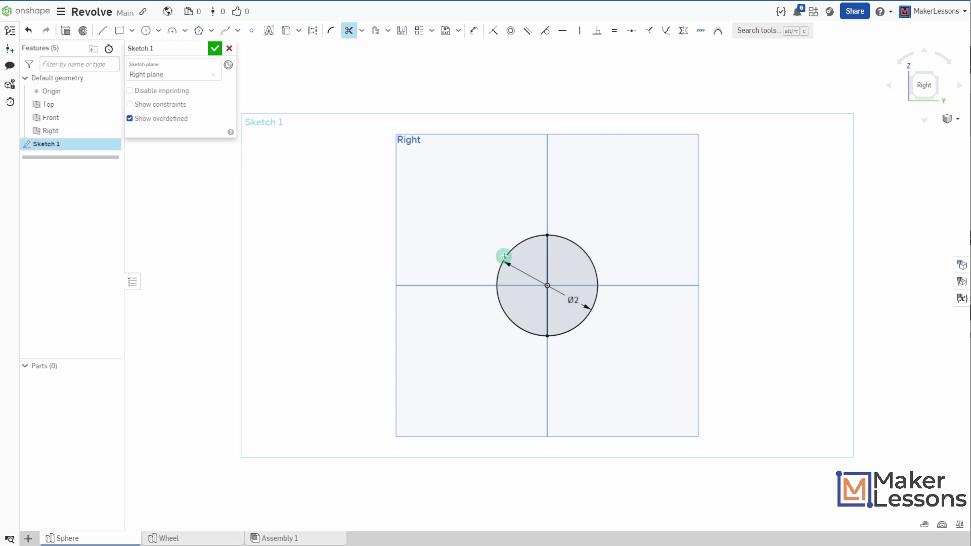
{"action": "left_click", "coordinate": [506, 256]}
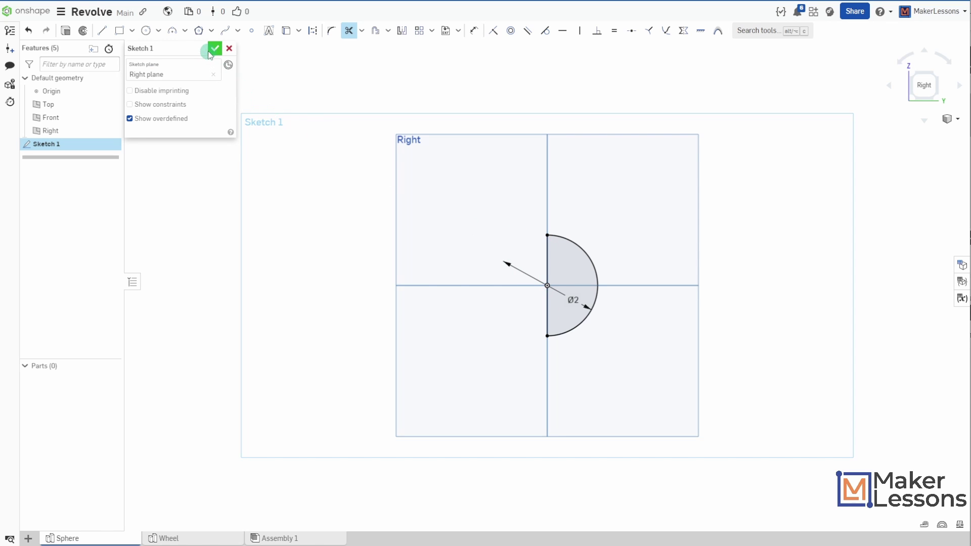
Revolve the half-disc face around its vertical edge to form the sphere, Part 1.
{"action": "left_click", "coordinate": [215, 49]}
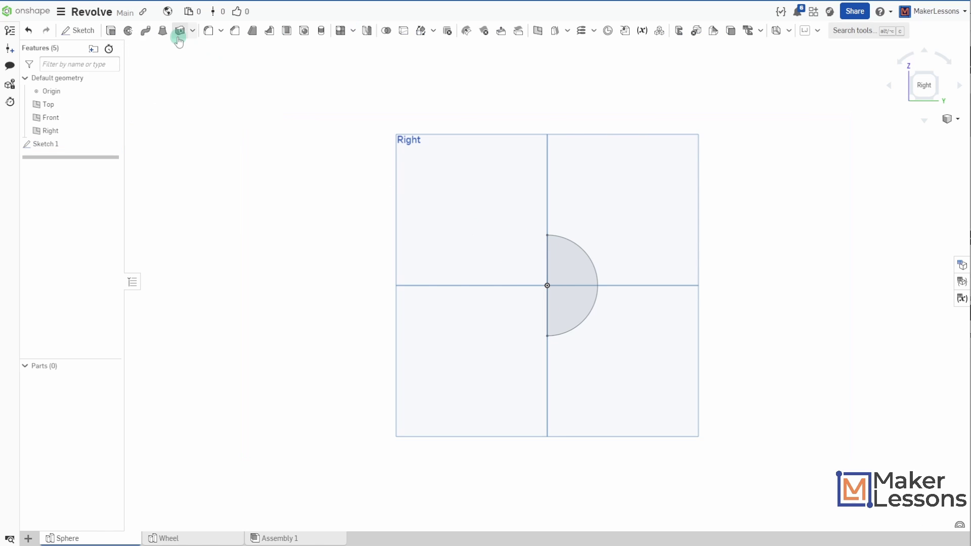
{"action": "left_click", "coordinate": [128, 31]}
{"action": "left_click", "coordinate": [568, 261]}
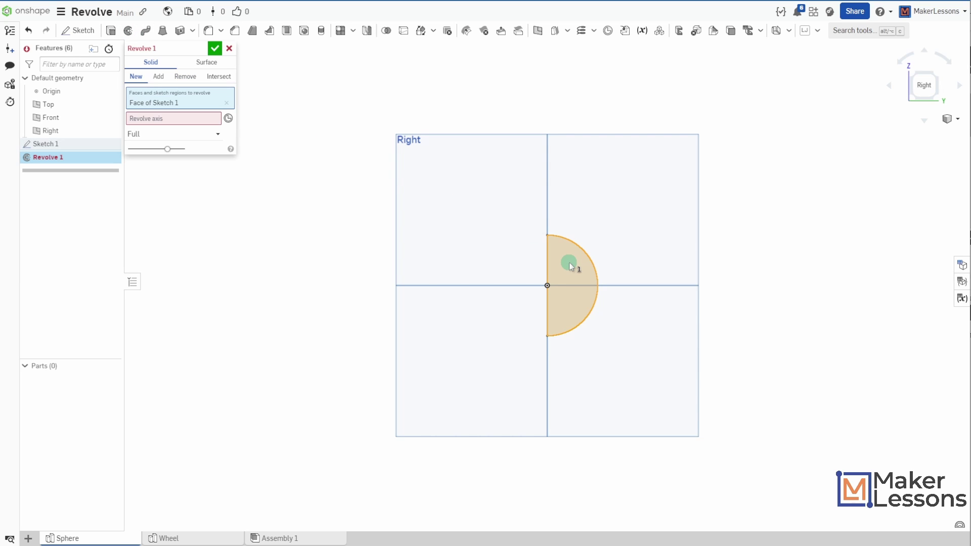
{"action": "left_click", "coordinate": [160, 120]}
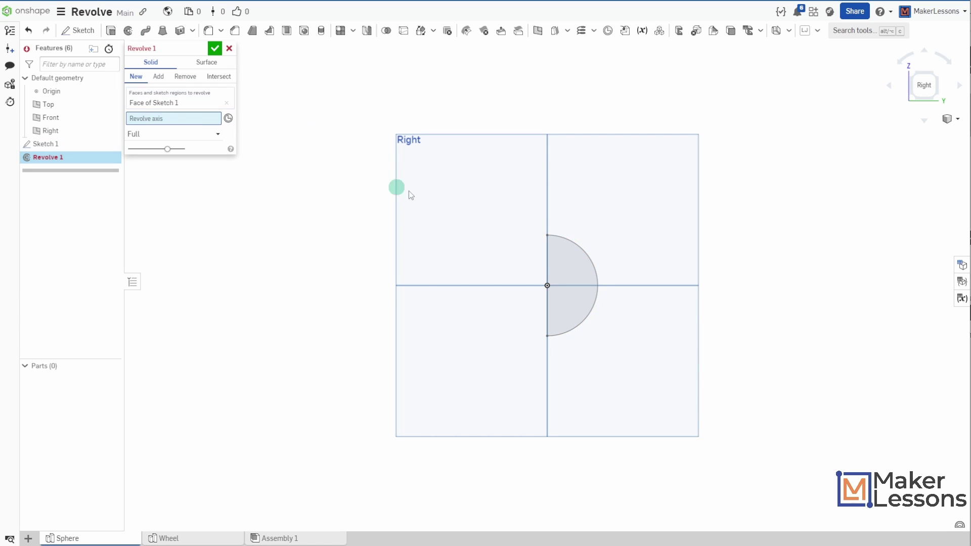
{"action": "left_click", "coordinate": [548, 262]}
{"action": "right_click_drag", "start_coordinate": [394, 231], "coordinate": [338, 193]}
{"action": "left_click", "coordinate": [215, 49]}
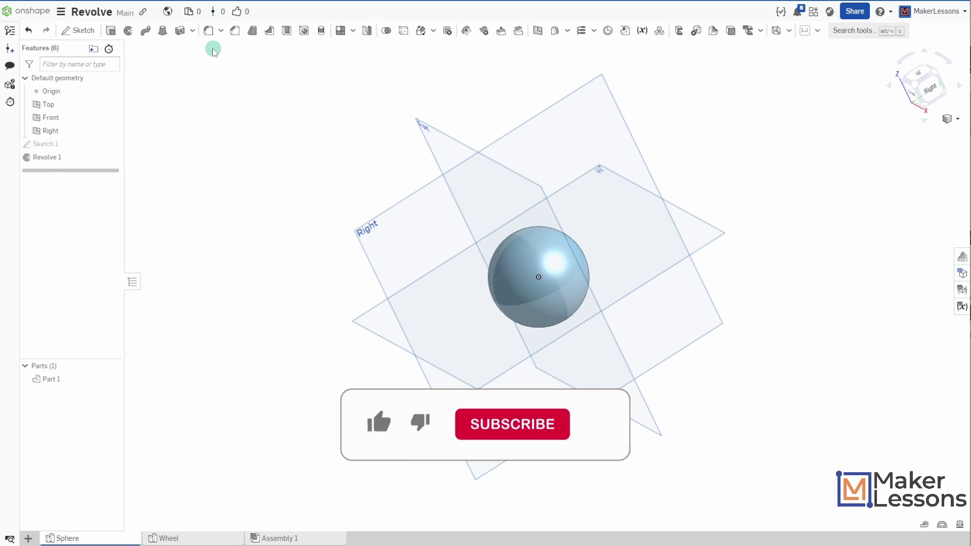
Hide the default planes, look around the sphere, and move to the Wheel tab.
{"action": "key", "text": "p"}
{"action": "right_click_drag", "start_coordinate": [383, 150], "coordinate": [296, 280]}
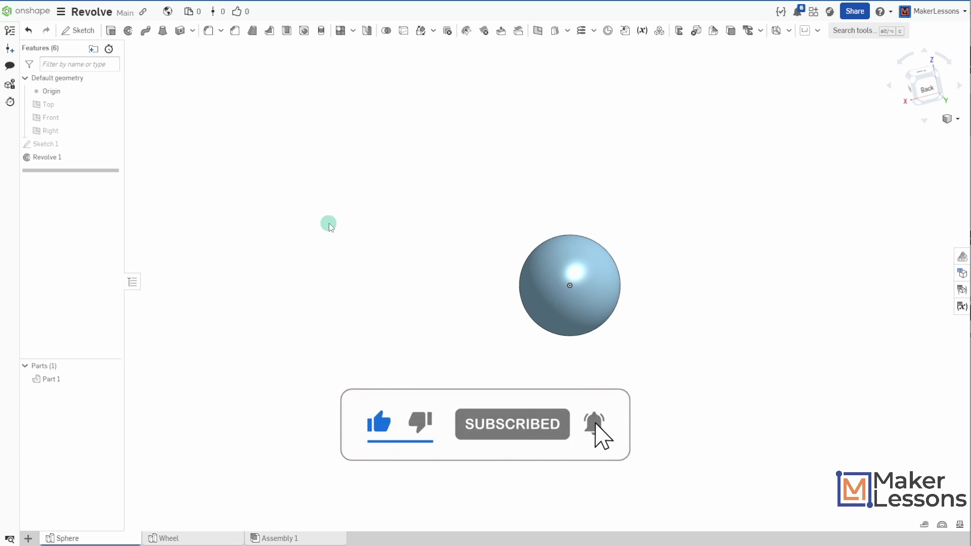
{"action": "left_click", "coordinate": [187, 538]}
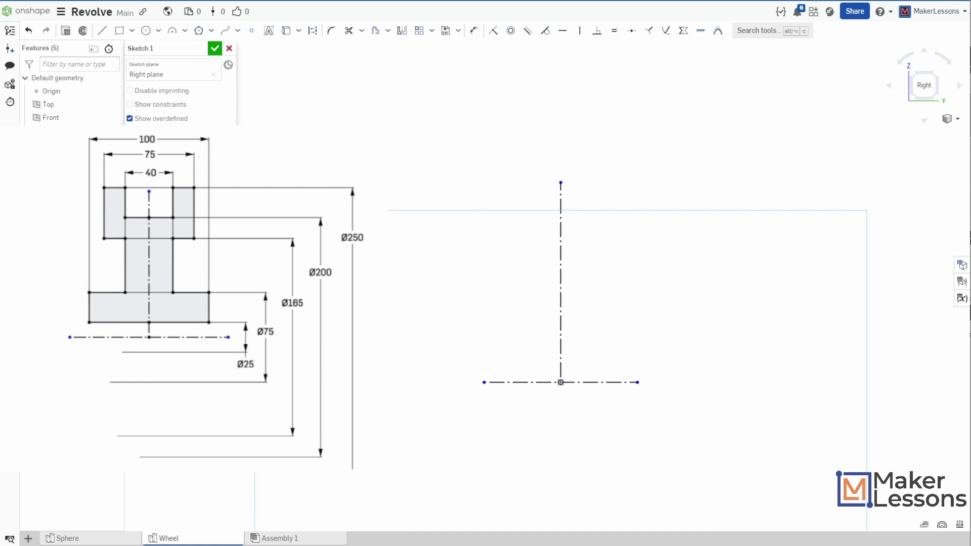
Draw a connected line chain for the stepped half-profile, starting and ending on the vertical centerline.
{"action": "left_click", "coordinate": [101, 30]}
{"action": "left_click", "coordinate": [560, 334]}
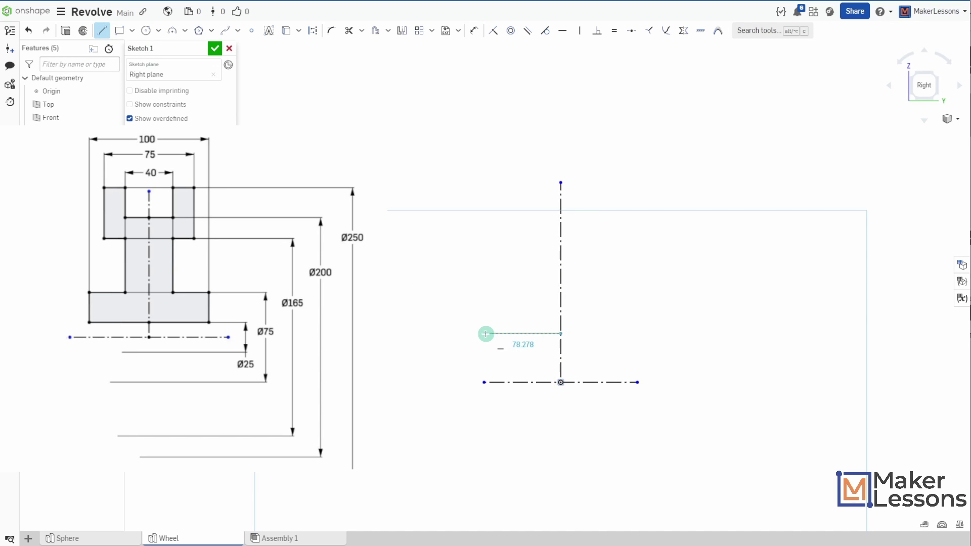
{"action": "left_click", "coordinate": [466, 334]}
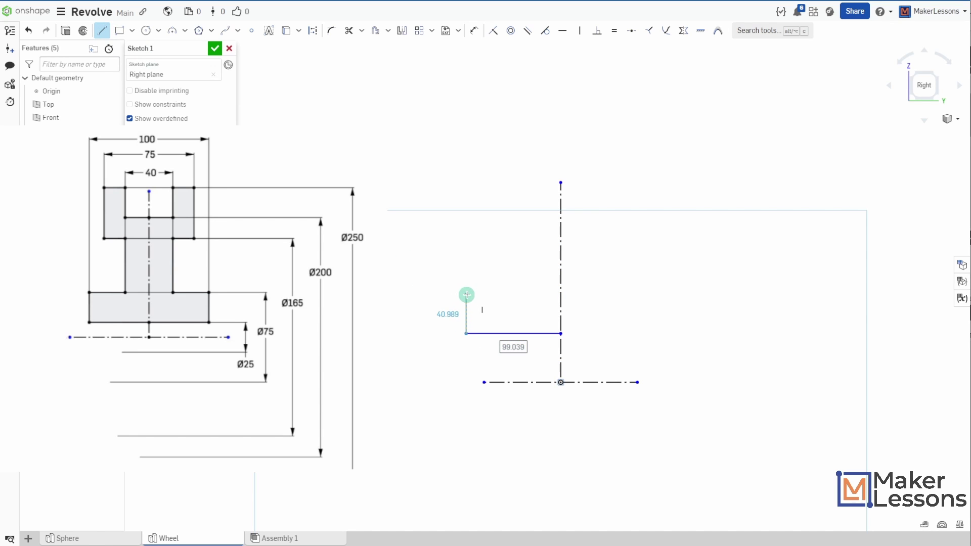
{"action": "left_click", "coordinate": [466, 295]}
{"action": "left_click", "coordinate": [519, 295]}
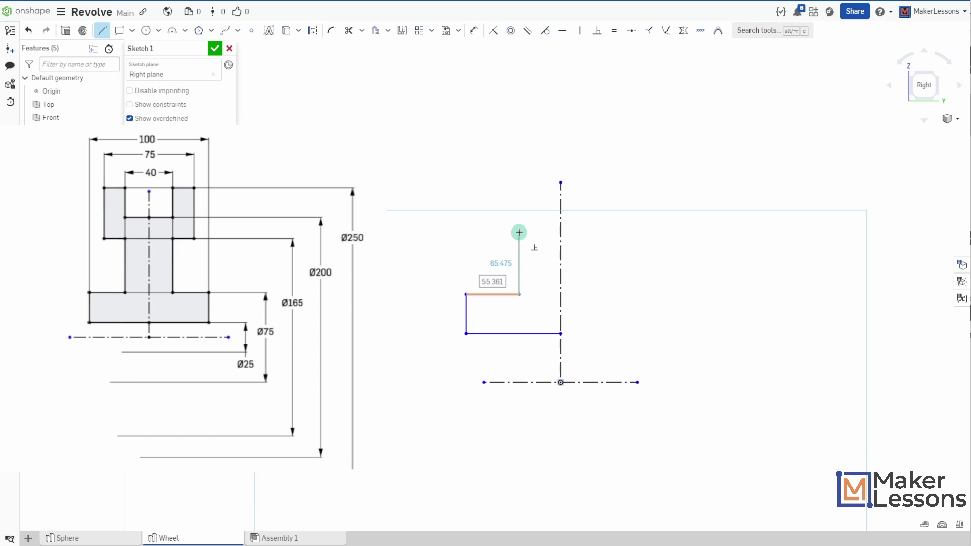
{"action": "left_click", "coordinate": [519, 227]}
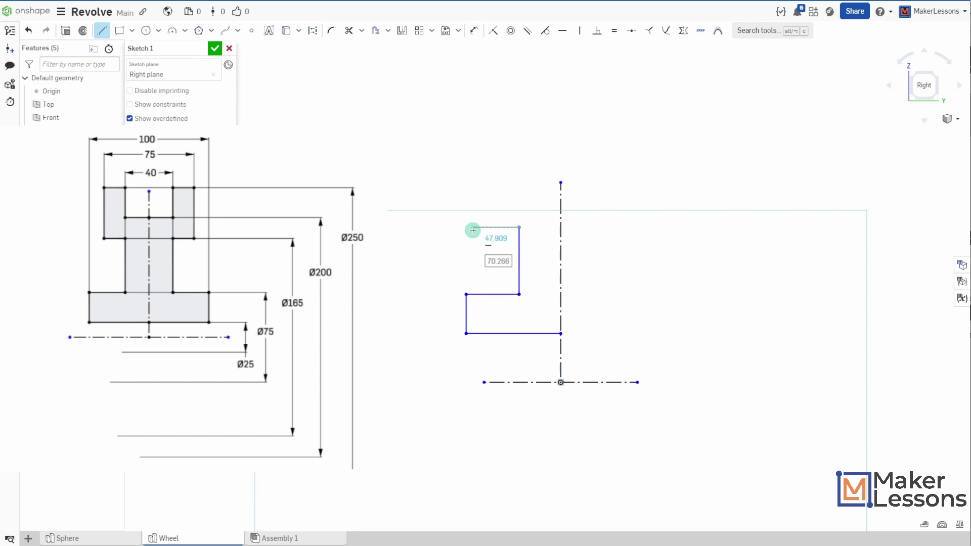
{"action": "left_click", "coordinate": [481, 228]}
{"action": "left_click", "coordinate": [480, 167]}
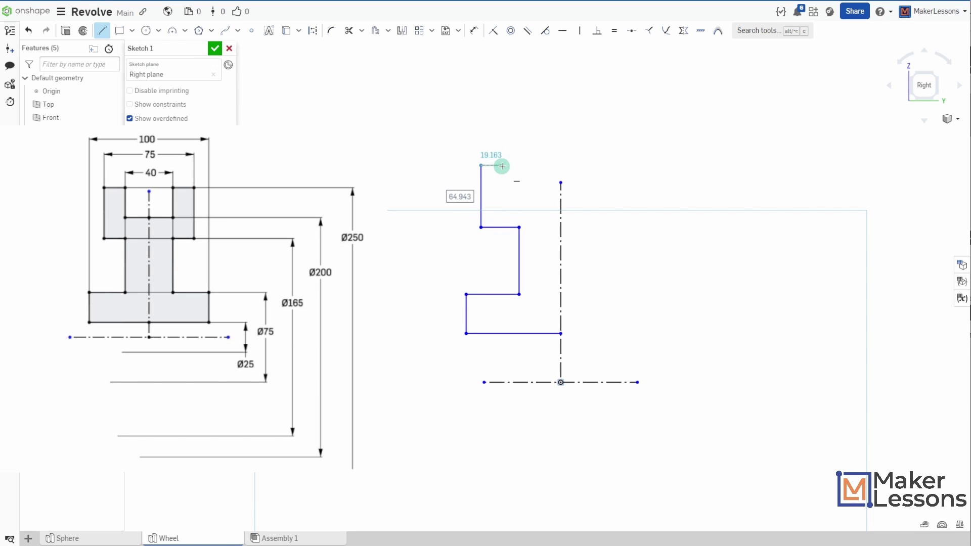
{"action": "left_click", "coordinate": [508, 166]}
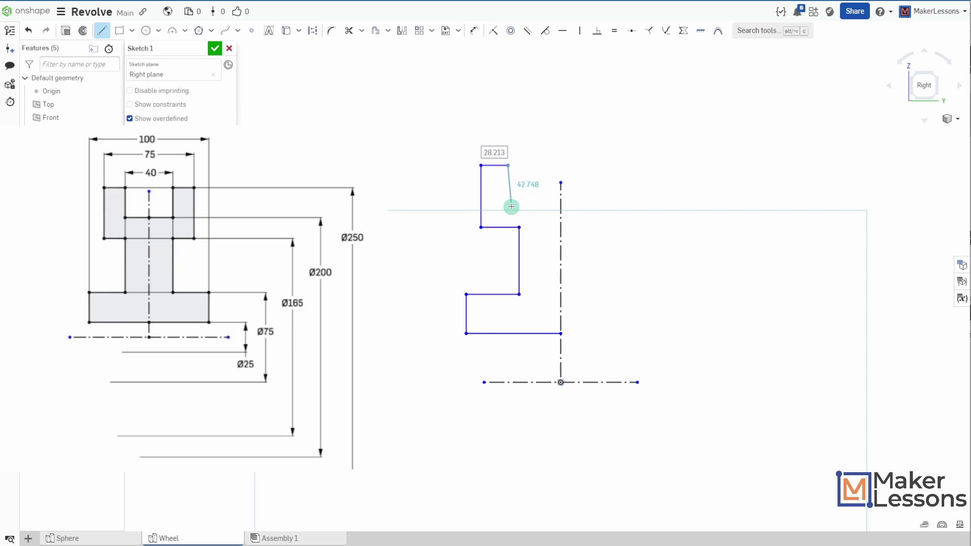
{"action": "left_click", "coordinate": [508, 206]}
{"action": "left_click", "coordinate": [561, 206]}
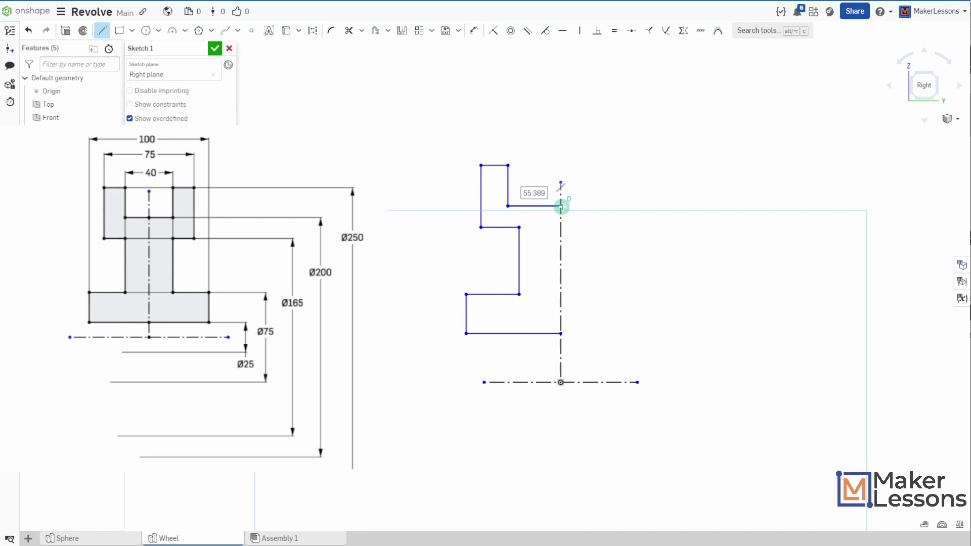
{"action": "key", "text": "Escape"}
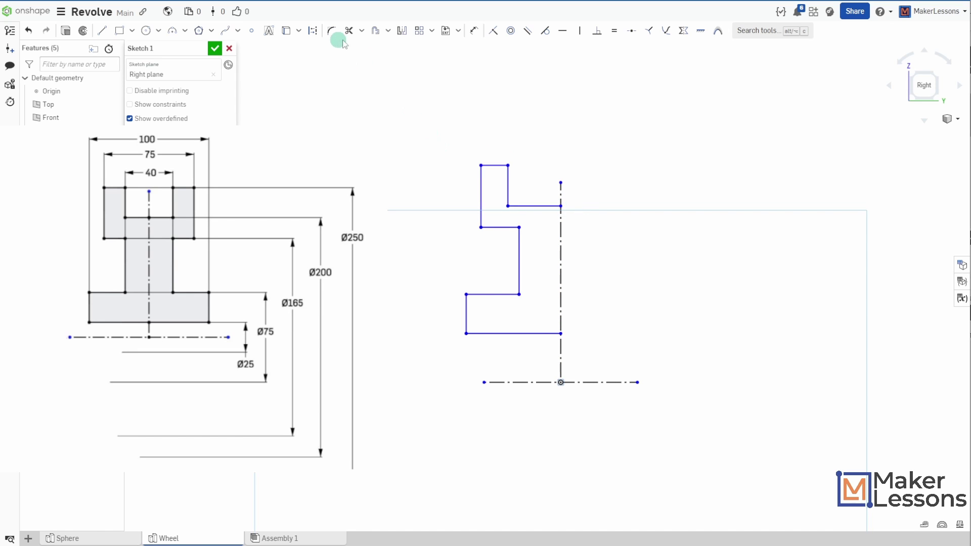
Mirror the box-selected half outline across the vertical centerline into a symmetric cross-section.
{"action": "left_click", "coordinate": [402, 31]}
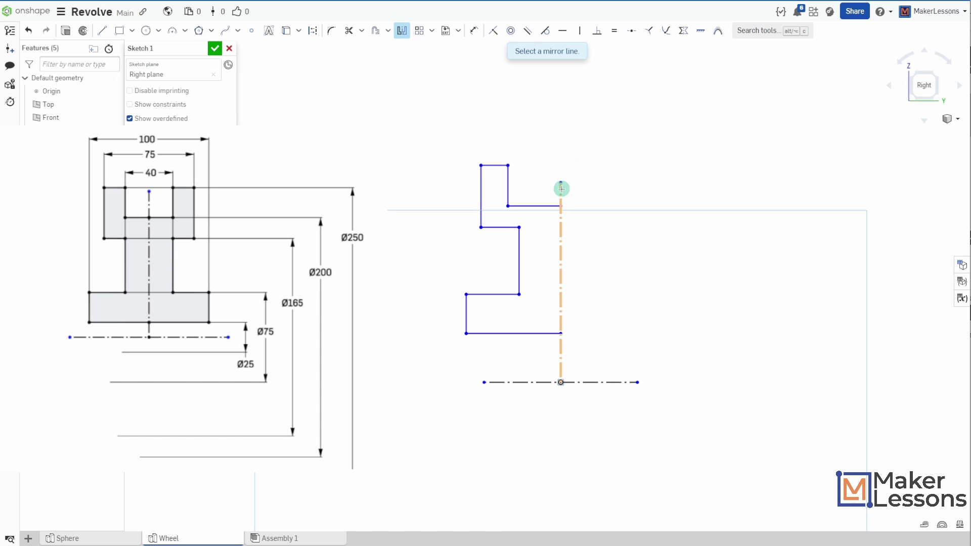
{"action": "left_click", "coordinate": [561, 188]}
{"action": "left_click_drag", "start_coordinate": [422, 122], "coordinate": [598, 348]}
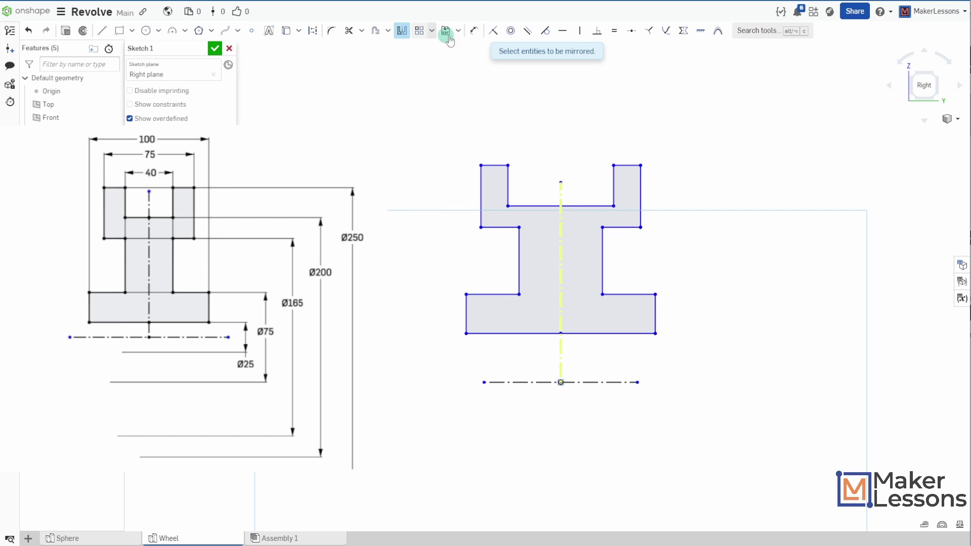
{"action": "left_click", "coordinate": [471, 34]}
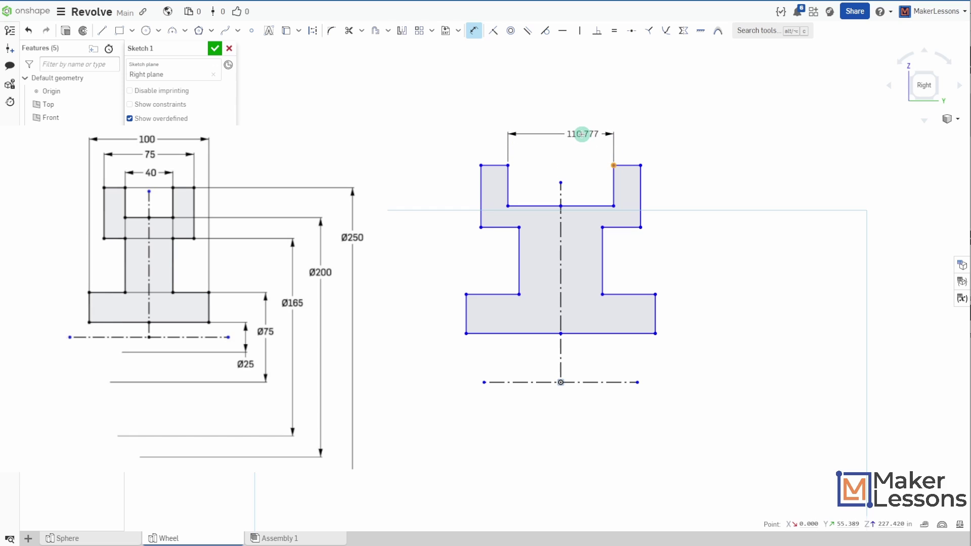
Set the top opening width dimension to 40 and zoom in on the profile.
{"action": "left_click", "coordinate": [569, 142]}
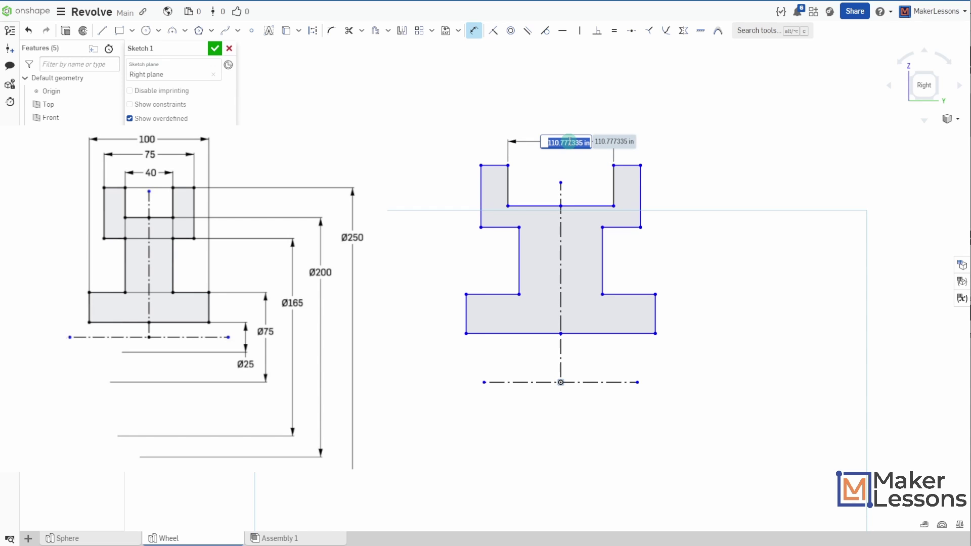
{"action": "type", "text": "40"}
{"action": "key", "text": "Return"}
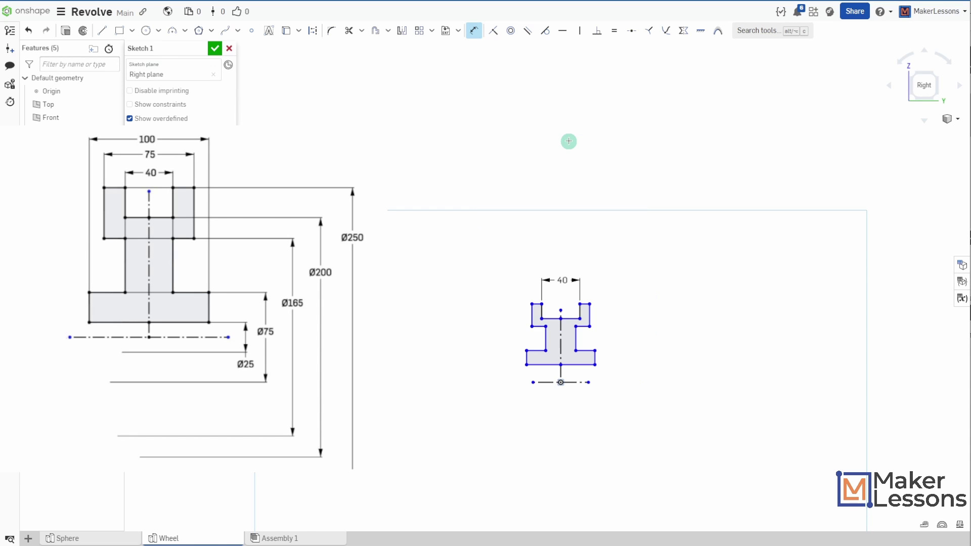
{"action": "scroll", "coordinate": [546, 312], "scroll_direction": "up", "scroll_amount": 2}
{"action": "scroll", "coordinate": [547, 312], "scroll_direction": "up", "scroll_amount": 3}
{"action": "right_click_drag", "start_coordinate": [594, 232], "coordinate": [583, 93]}
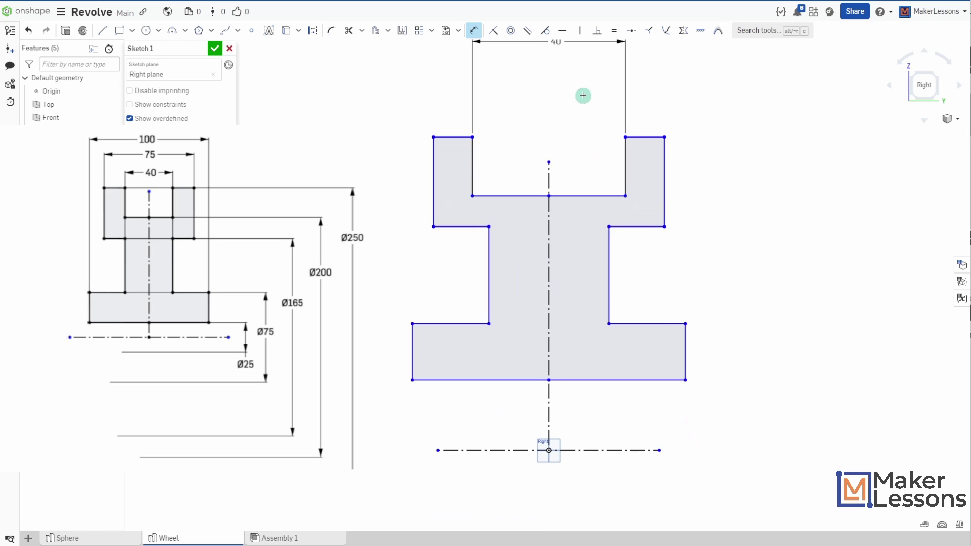
{"action": "right_click_drag", "start_coordinate": [553, 148], "coordinate": [565, 172]}
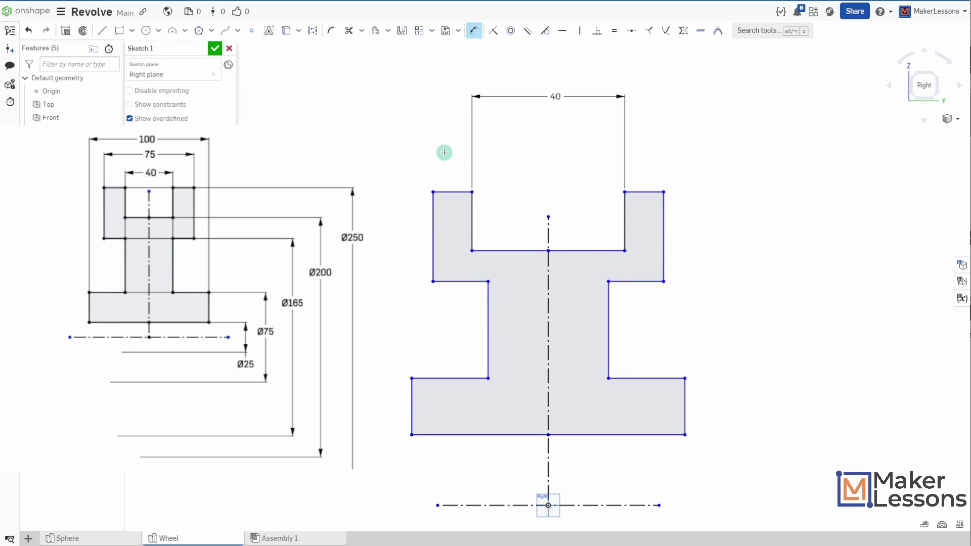
Dimension the top-left to top-right corners as the 75 top width.
{"action": "left_click", "coordinate": [433, 192]}
{"action": "left_click", "coordinate": [664, 191]}
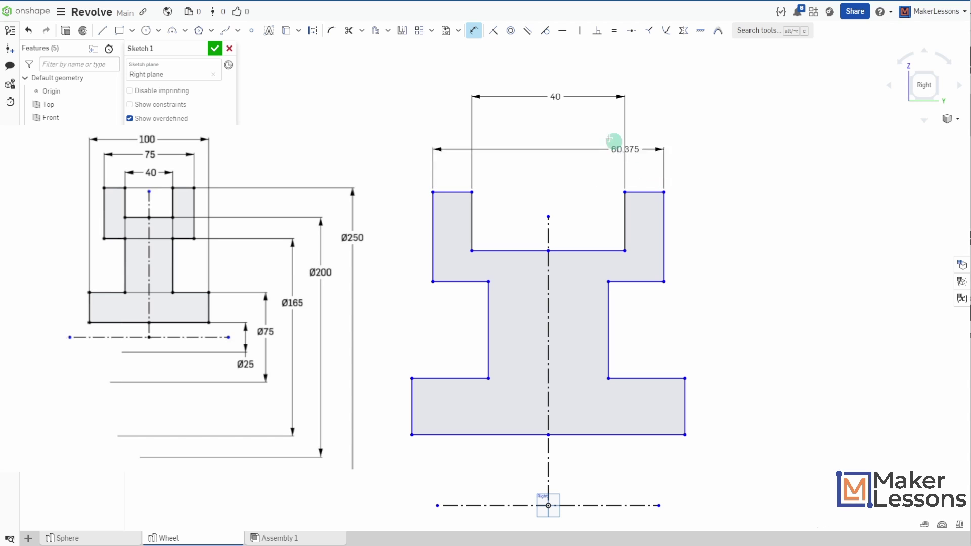
{"action": "left_click", "coordinate": [610, 101]}
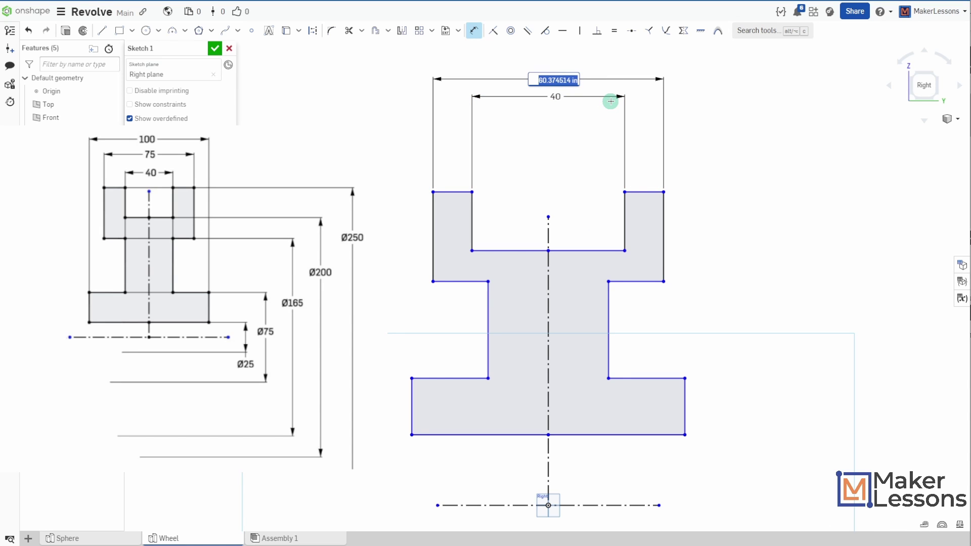
{"action": "key", "text": "Return"}
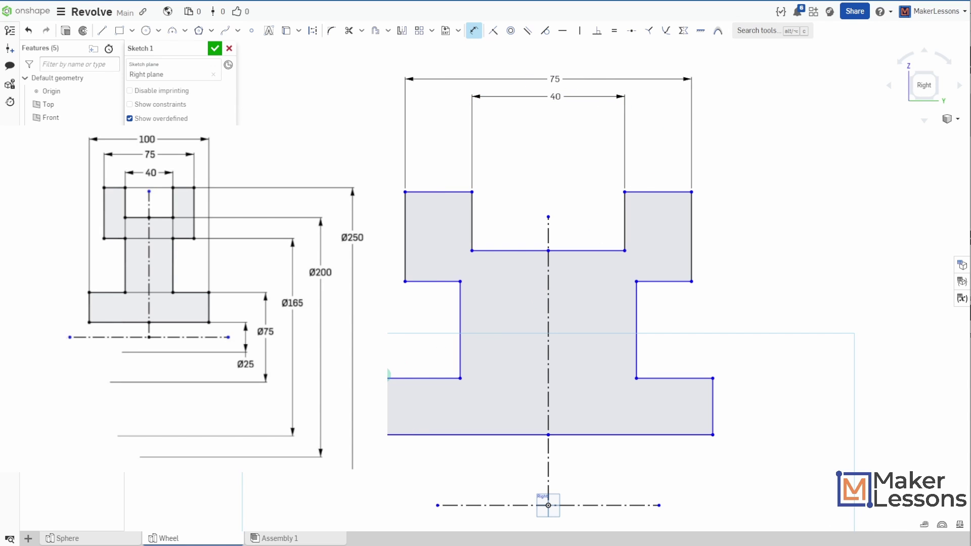
Add an overall width dimension of 100 above the profile.
{"action": "left_click", "coordinate": [712, 378]}
{"action": "left_click", "coordinate": [555, 59]}
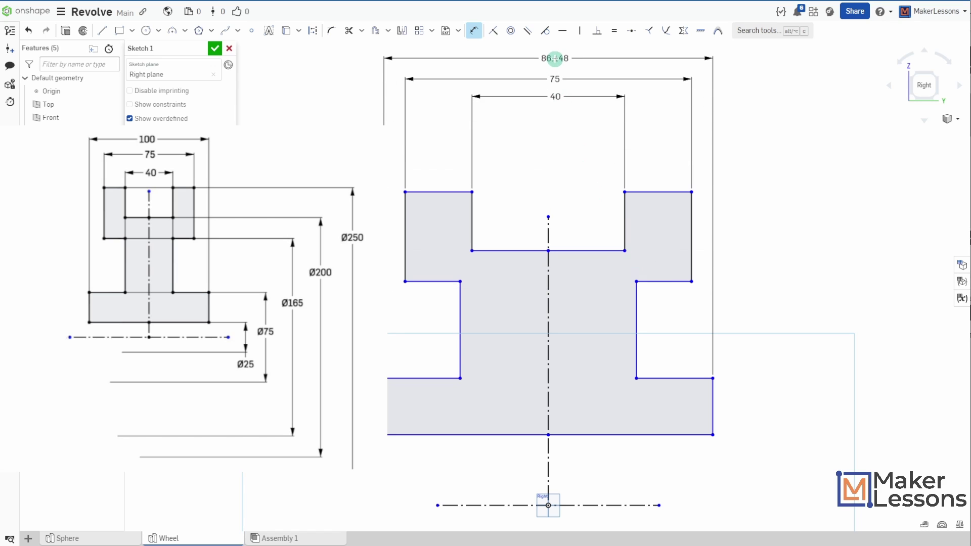
{"action": "type", "text": "100"}
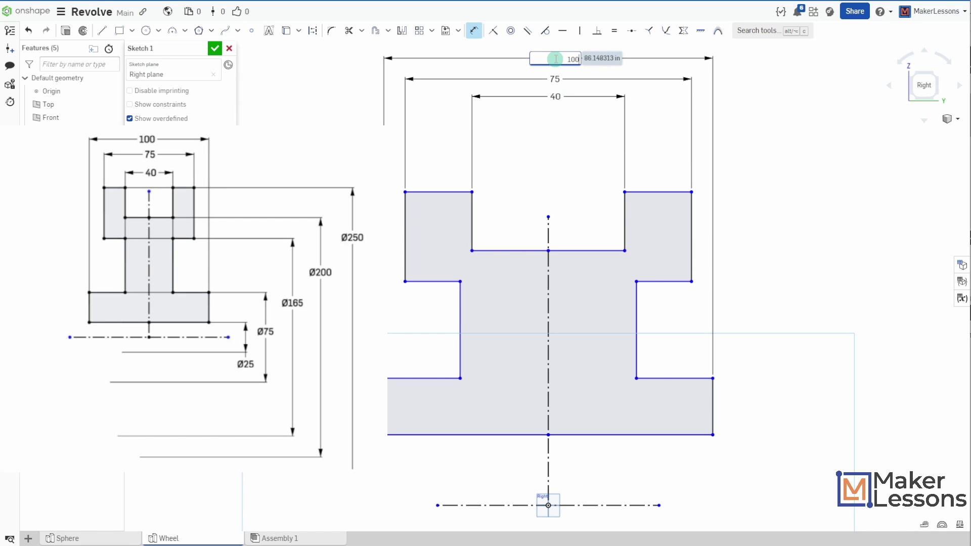
{"action": "key", "text": "Return"}
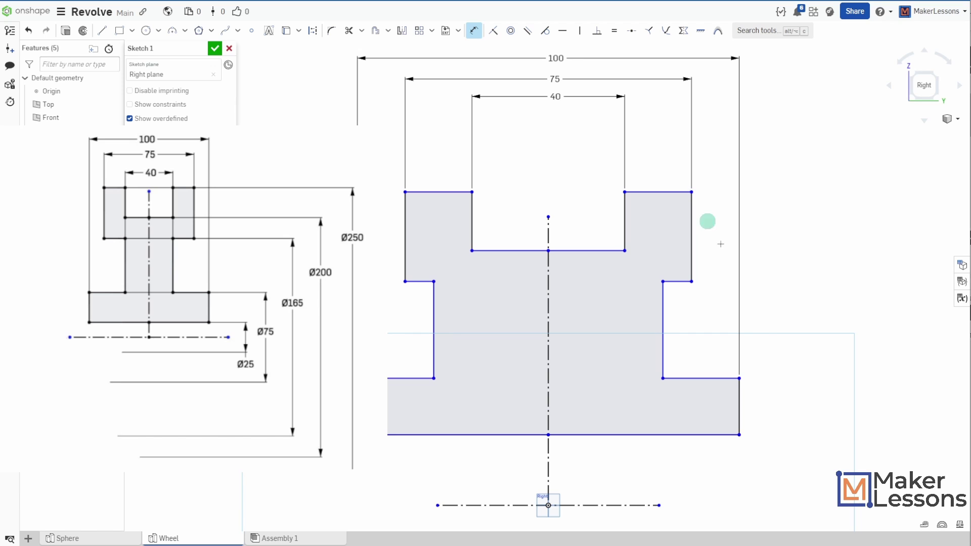
Dimension the top edge to the centre axis as an outer diameter of Ø250.
{"action": "middle_click_drag", "start_coordinate": [757, 340], "coordinate": [745, 206]}
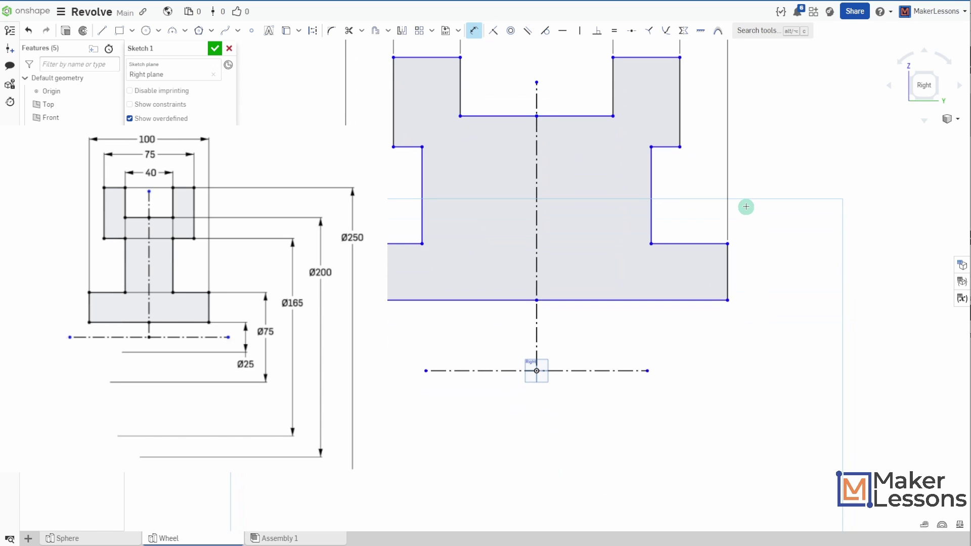
{"action": "left_click", "coordinate": [629, 371]}
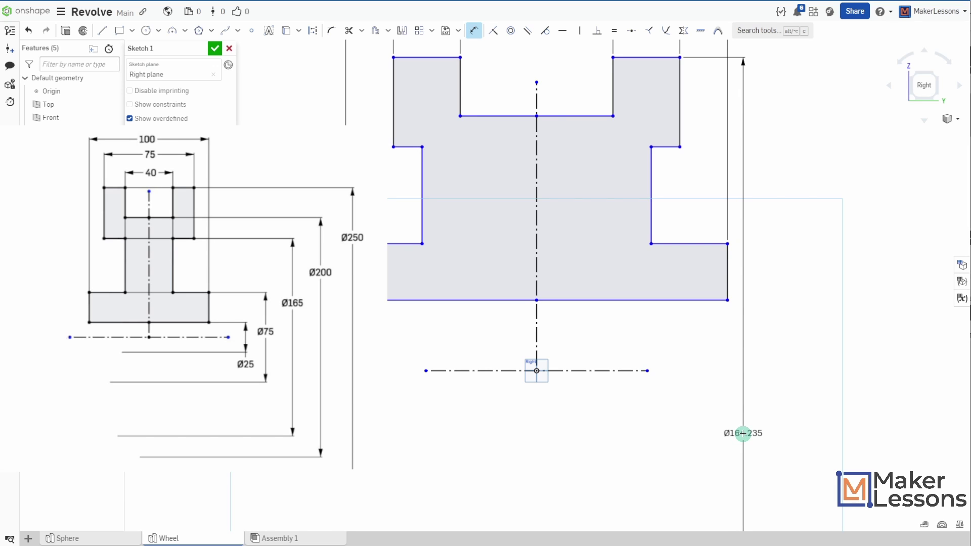
{"action": "left_click", "coordinate": [743, 434]}
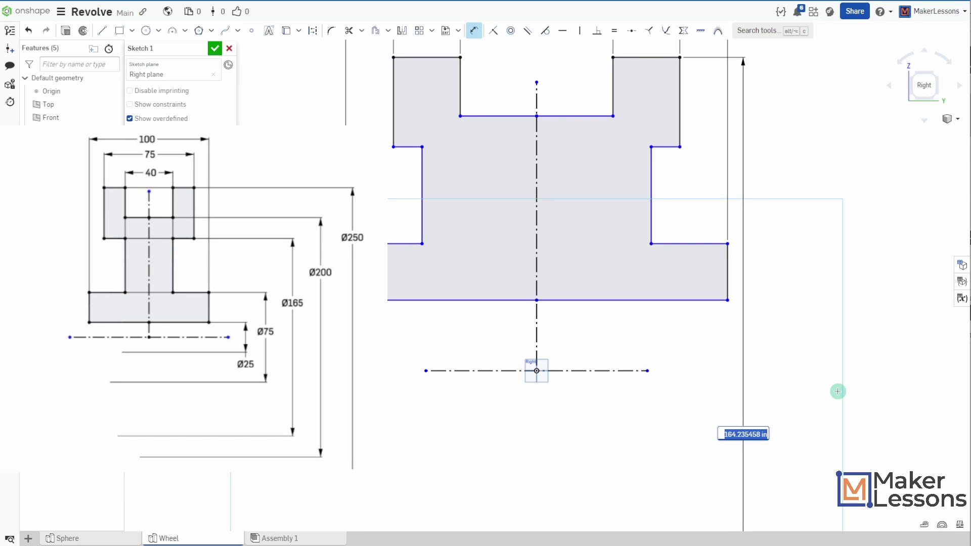
{"action": "type", "text": "250"}
{"action": "key", "text": "Return"}
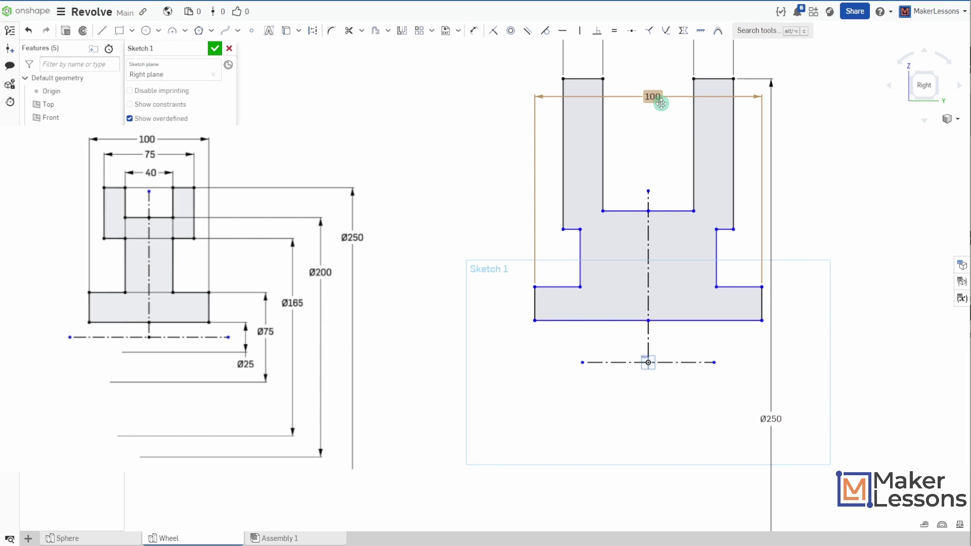
Stack the 100, 75 and 40 dimensions above the profile and move Ø250 rightward.
{"action": "middle_click_drag", "start_coordinate": [661, 103], "coordinate": [633, 191]}
{"action": "mouse_move", "coordinate": [620, 168]}
{"action": "left_mouse_down"}
{"action": "mouse_move", "coordinate": [622, 102]}
{"action": "mouse_move", "coordinate": [620, 124]}
{"action": "left_mouse_up"}
{"action": "mouse_move", "coordinate": [620, 89]}
{"action": "left_mouse_down"}
{"action": "mouse_move", "coordinate": [620, 102]}
{"action": "mouse_move", "coordinate": [615, 84]}
{"action": "left_mouse_up"}
{"action": "mouse_move", "coordinate": [749, 289]}
{"action": "middle_mouse_down"}
{"action": "mouse_move", "coordinate": [743, 266]}
{"action": "mouse_move", "coordinate": [687, 231]}
{"action": "middle_mouse_up"}
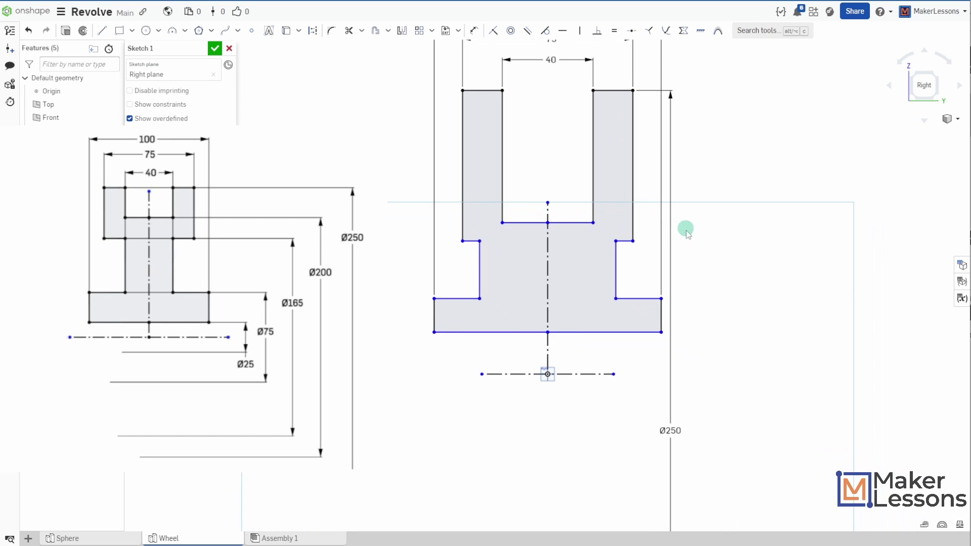
{"action": "left_click_drag", "start_coordinate": [670, 429], "coordinate": [711, 420]}
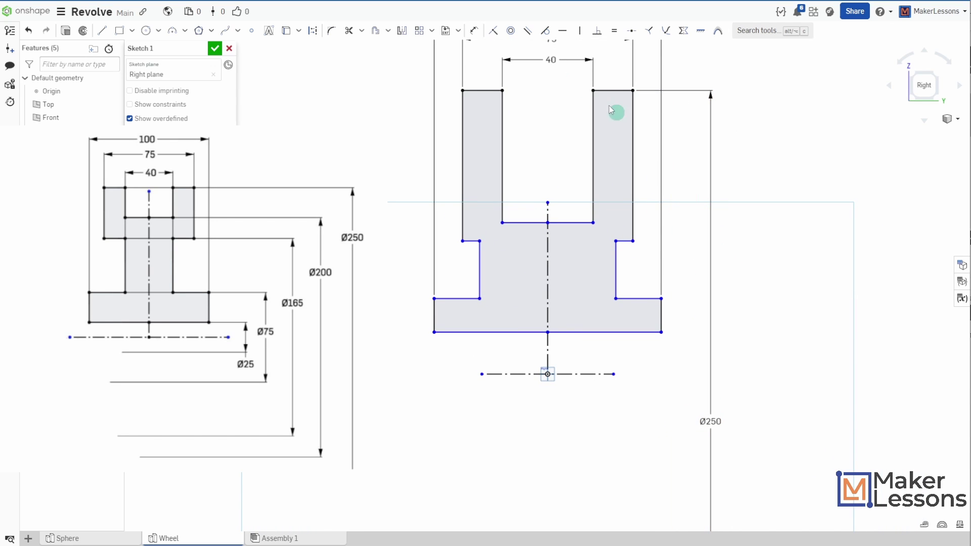
Add diameters to the centre axis: Ø200 for the slot floor and Ø165 for the slot inner wall.
{"action": "left_click", "coordinate": [476, 34]}
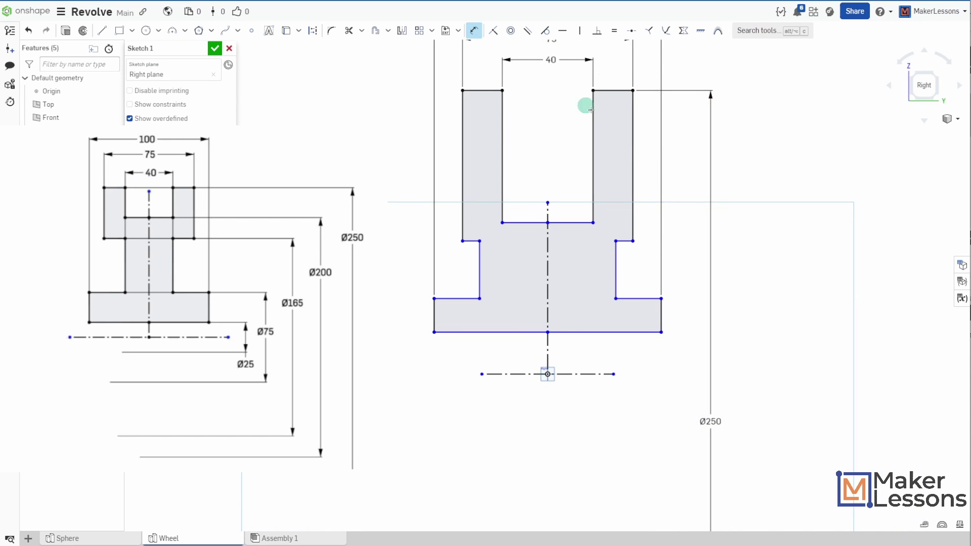
{"action": "left_click", "coordinate": [592, 223]}
{"action": "left_click", "coordinate": [586, 374]}
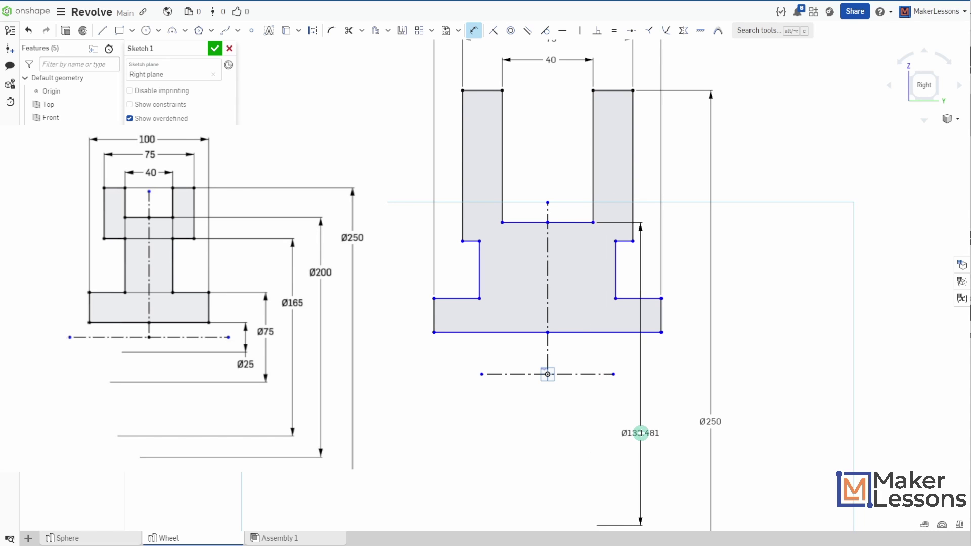
{"action": "left_click", "coordinate": [673, 416]}
{"action": "type", "text": "200"}
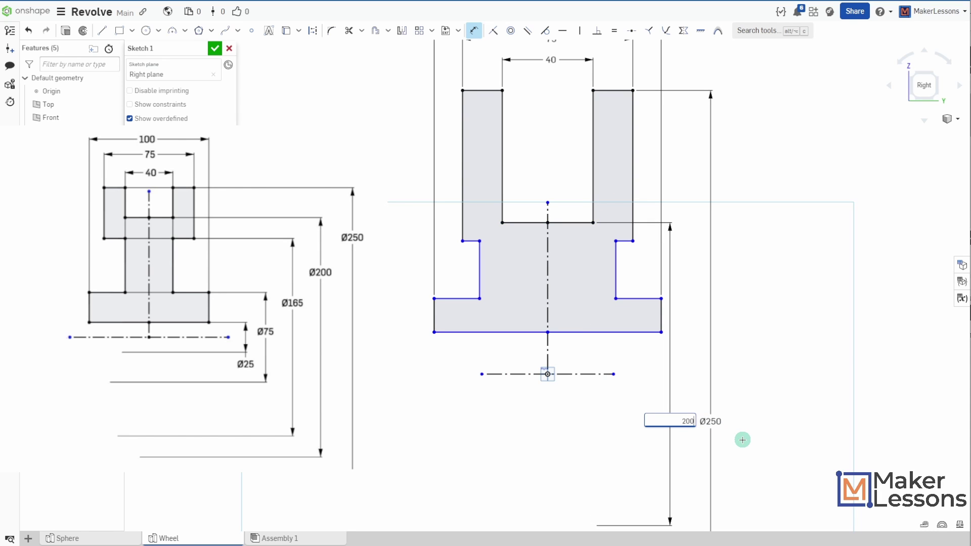
{"action": "key", "text": "Return"}
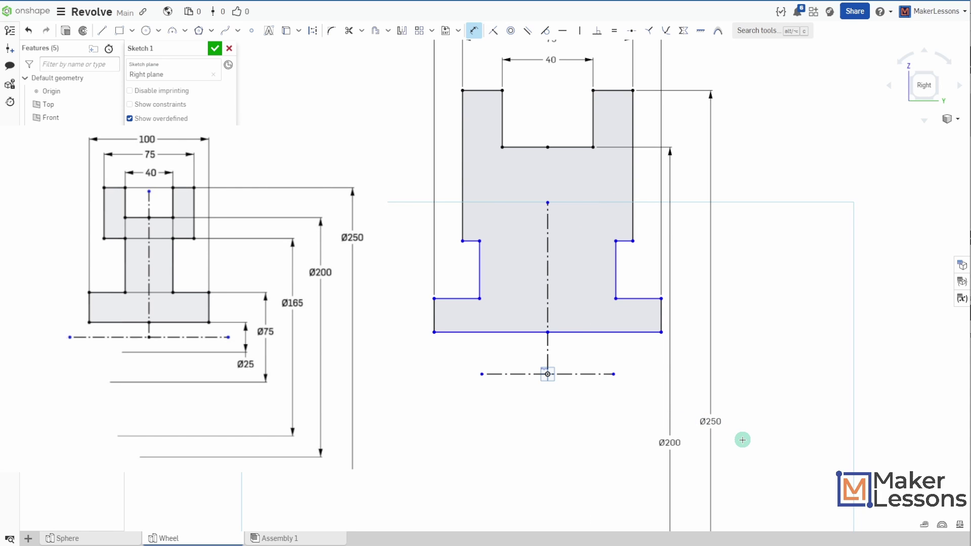
{"action": "left_click", "coordinate": [628, 241]}
{"action": "left_click", "coordinate": [600, 374]}
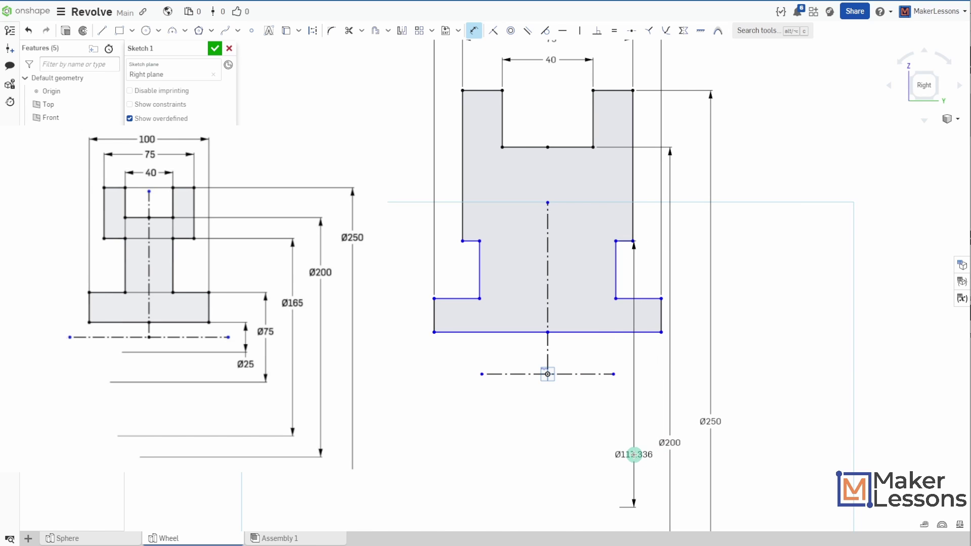
{"action": "left_click", "coordinate": [629, 443]}
{"action": "type", "text": "1"}
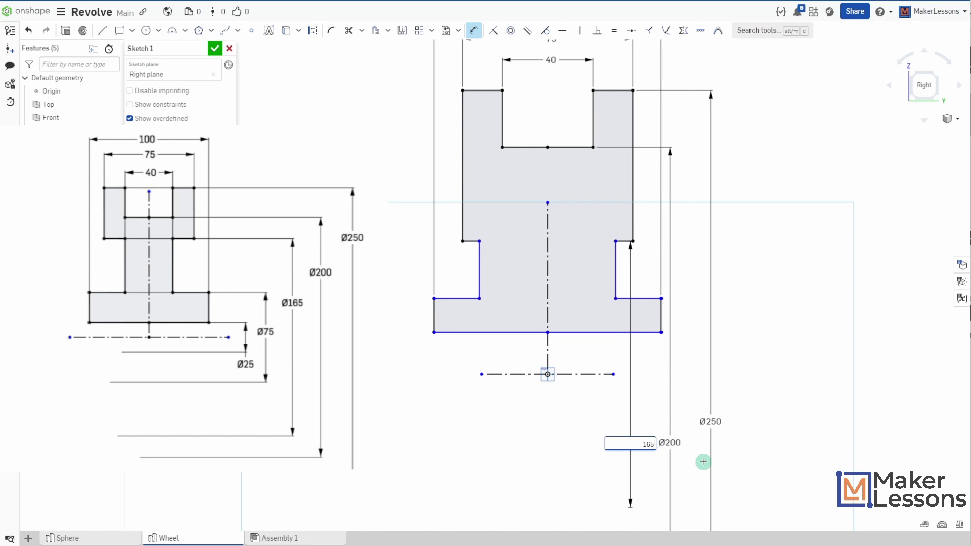
{"action": "type", "text": "65"}
{"action": "key", "text": "Return"}
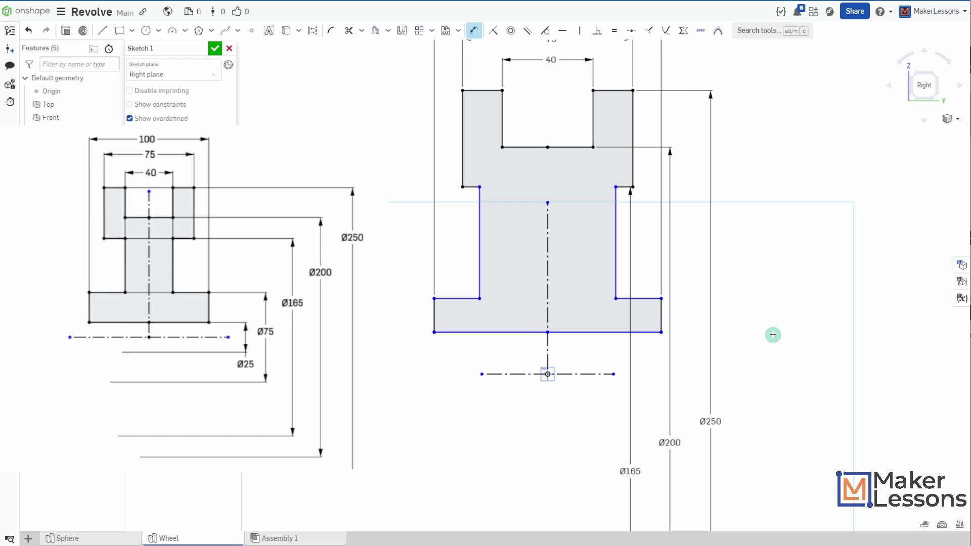
Add diameters Ø75 for the lower step and Ø25 for the bore.
{"action": "left_click", "coordinate": [630, 298]}
{"action": "left_click", "coordinate": [579, 374]}
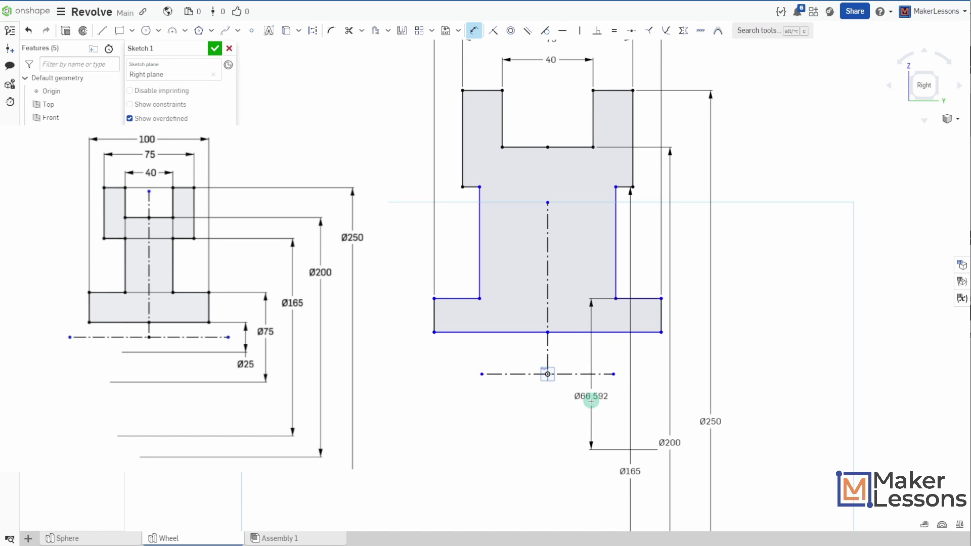
{"action": "left_click", "coordinate": [585, 492]}
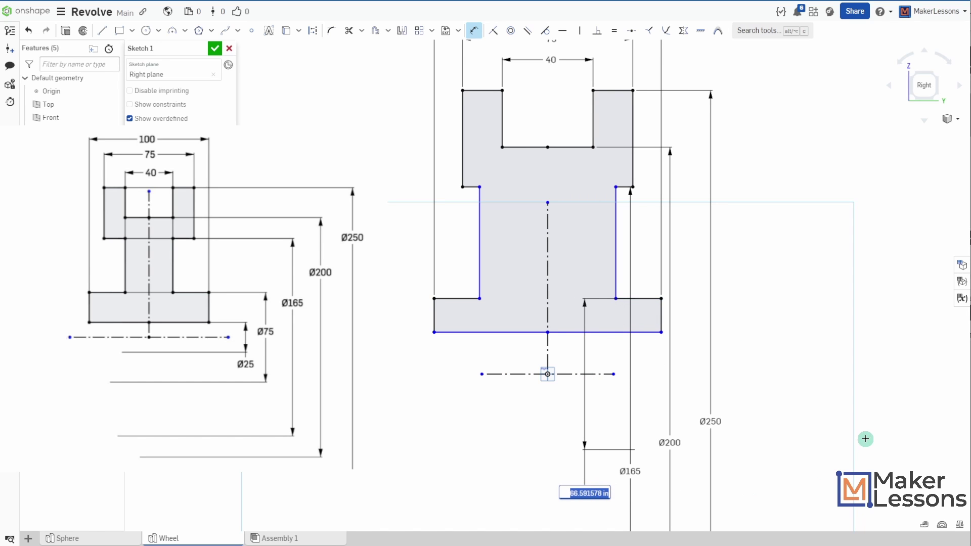
{"action": "type", "text": "75"}
{"action": "key", "text": "Return"}
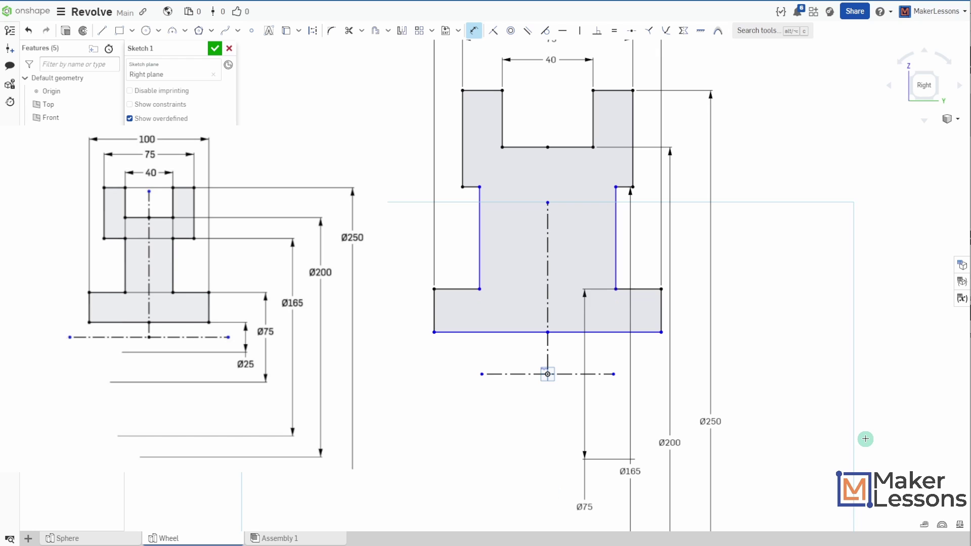
{"action": "left_click", "coordinate": [565, 333]}
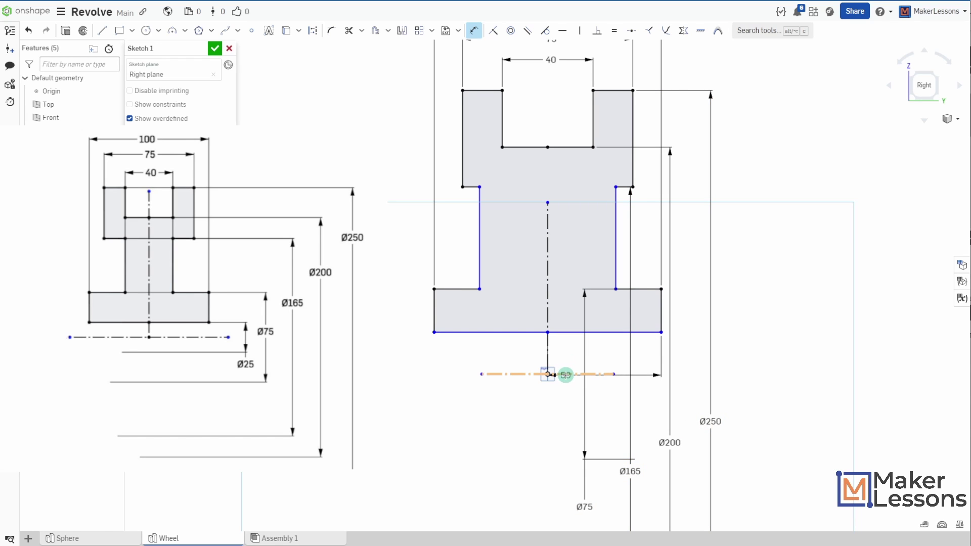
{"action": "left_click", "coordinate": [564, 374]}
{"action": "left_click", "coordinate": [541, 466]}
{"action": "type", "text": "25"}
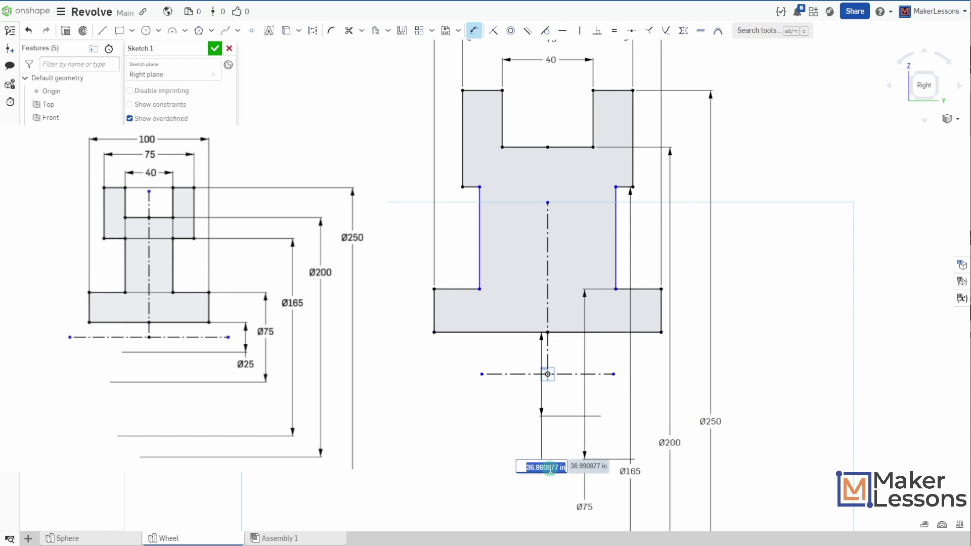
{"action": "key", "text": "Return"}
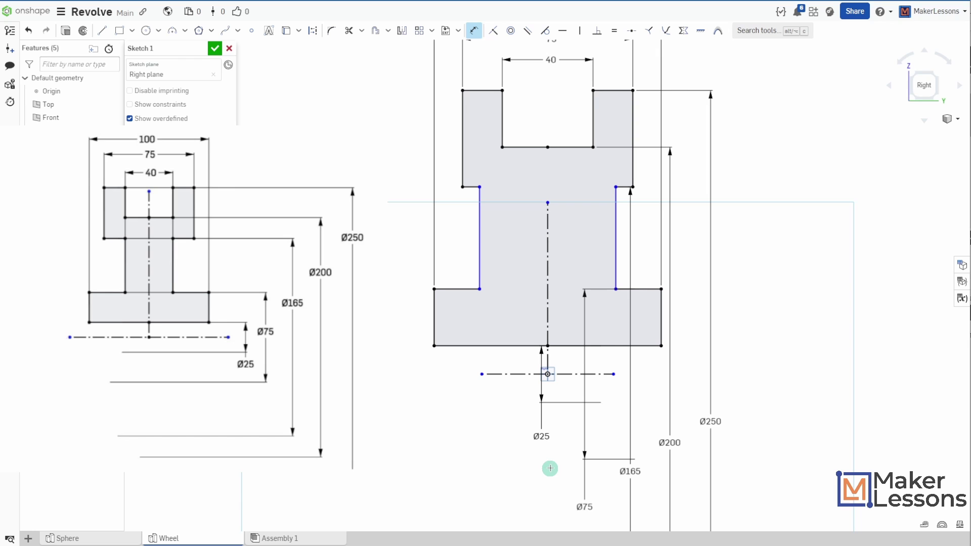
Constrain the notch corner vertically with the lower corner and fit the sketch in view.
{"action": "left_click", "coordinate": [580, 31]}
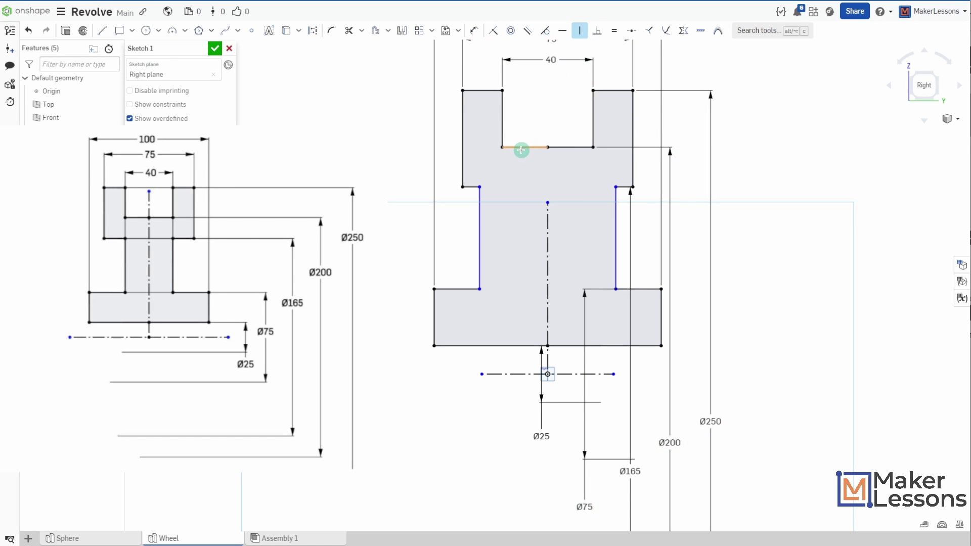
{"action": "left_click", "coordinate": [503, 148]}
{"action": "left_click", "coordinate": [480, 186]}
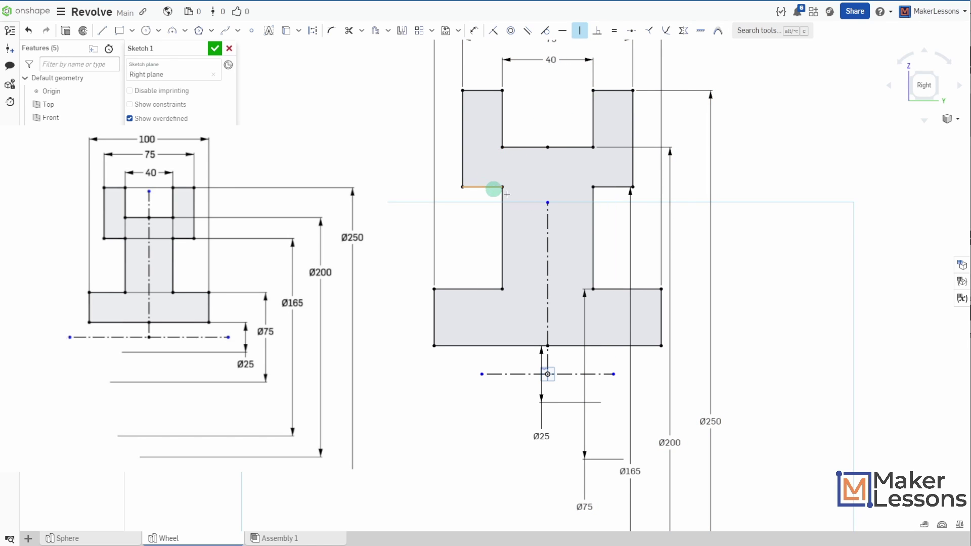
{"action": "key", "text": "f"}
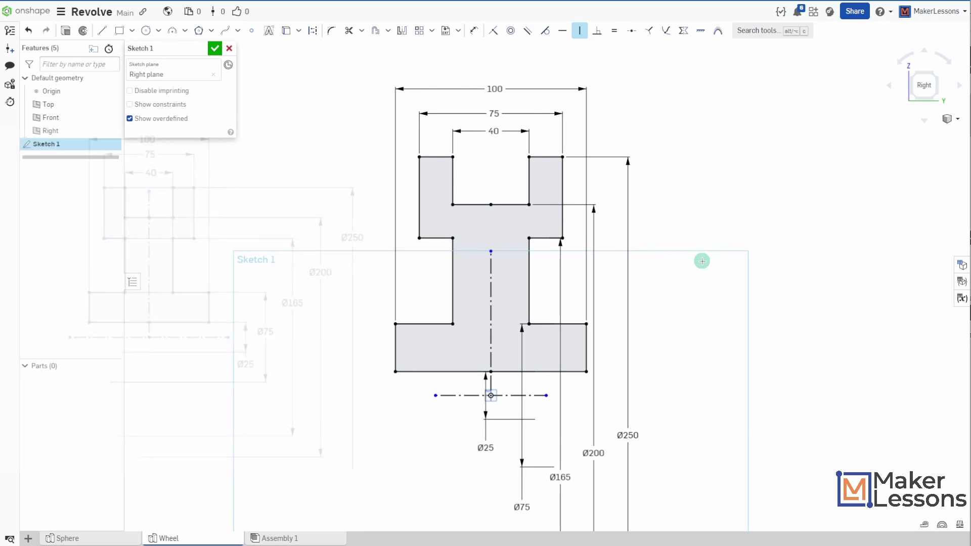
Finish the sketch and revolve its face a full turn about the horizontal centerline into the grooved wheel Part 1.
{"action": "left_click", "coordinate": [215, 48]}
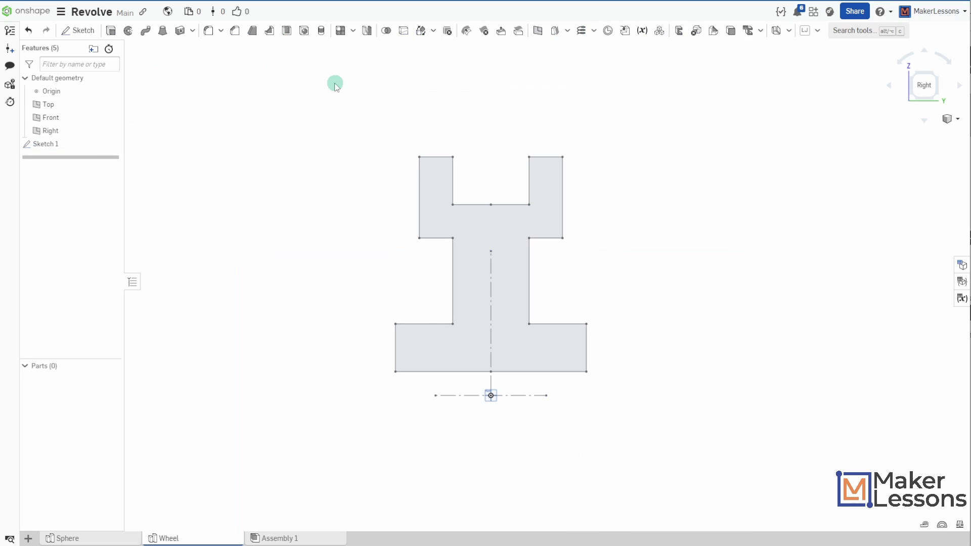
{"action": "left_click", "coordinate": [128, 31]}
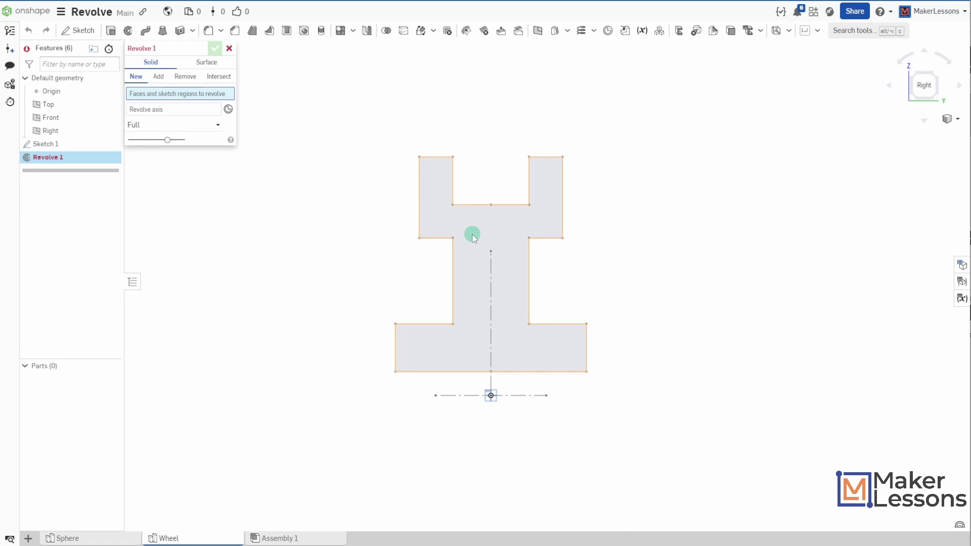
{"action": "left_click", "coordinate": [470, 231]}
{"action": "left_click", "coordinate": [169, 120]}
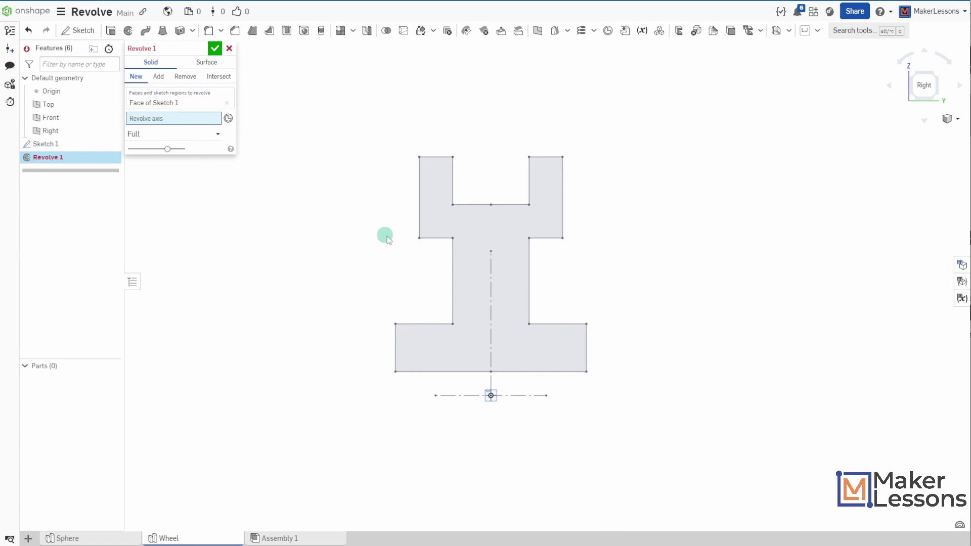
{"action": "left_click", "coordinate": [471, 398]}
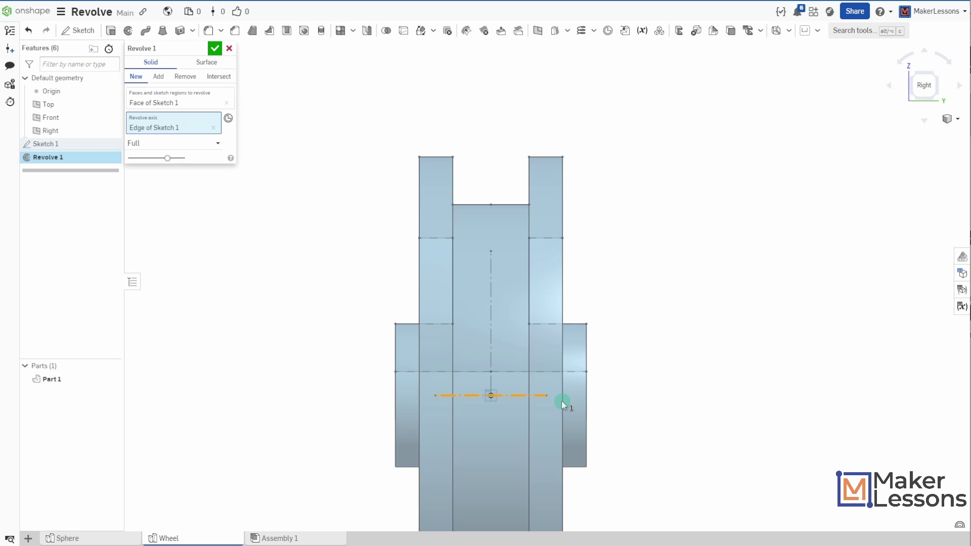
{"action": "key", "text": "shift+7"}
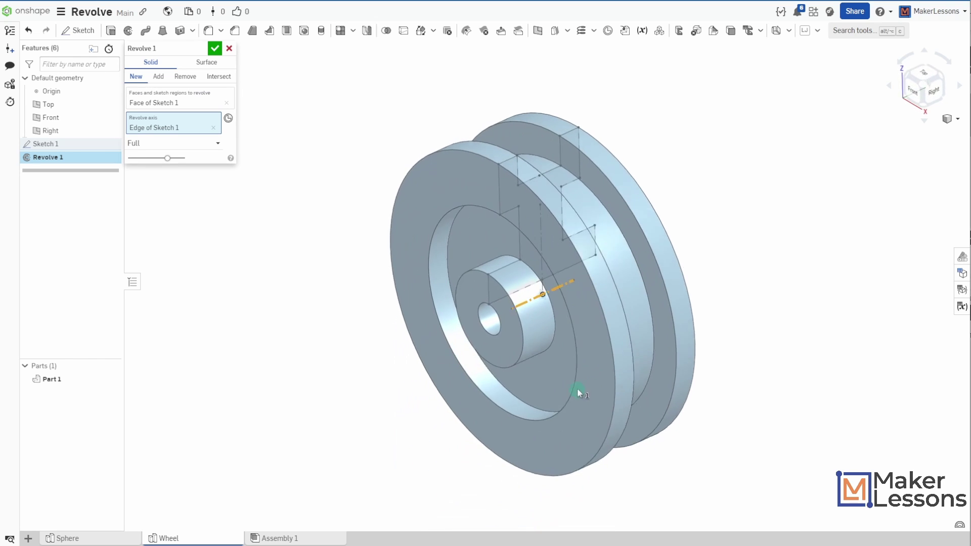
{"action": "left_click", "coordinate": [214, 48]}
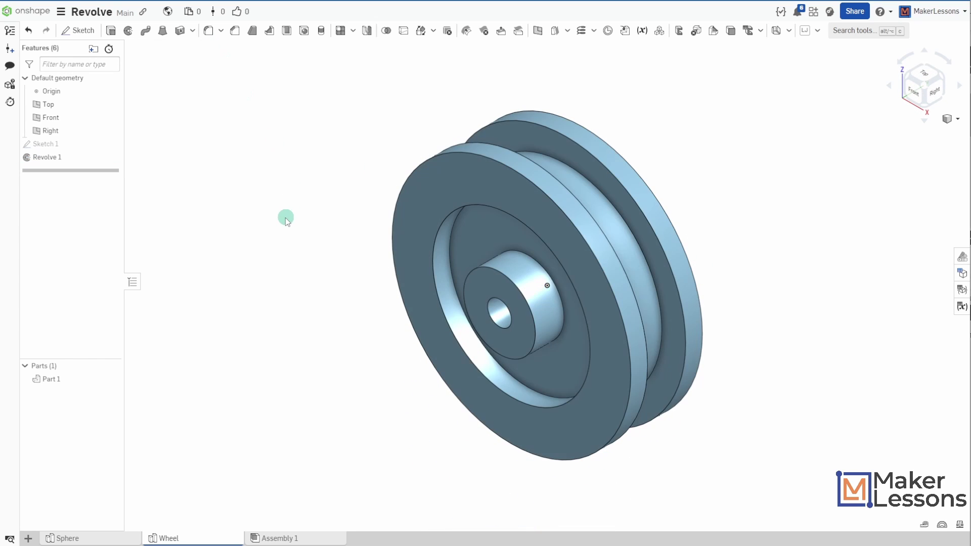